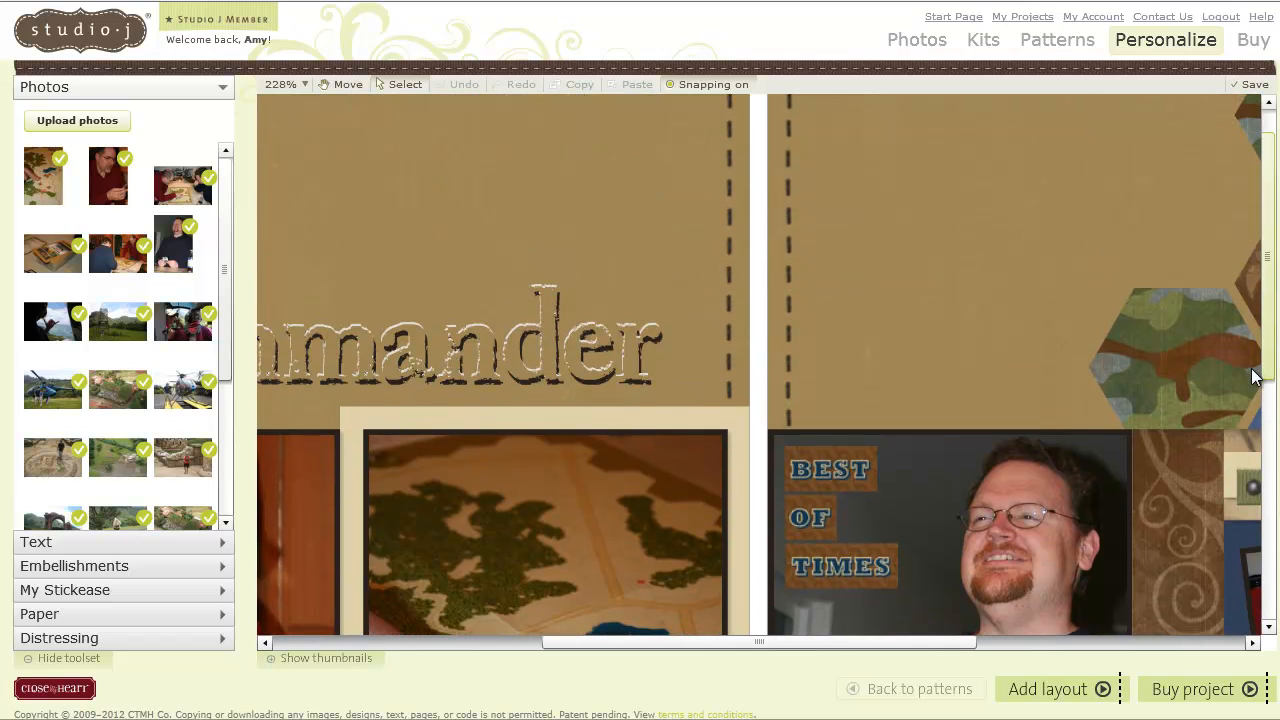
- Duplicate the "Commander" title and place the copy directly above the original
{"action": "left_click_drag", "start_coordinate": [912, 641], "coordinate": [780, 640]}
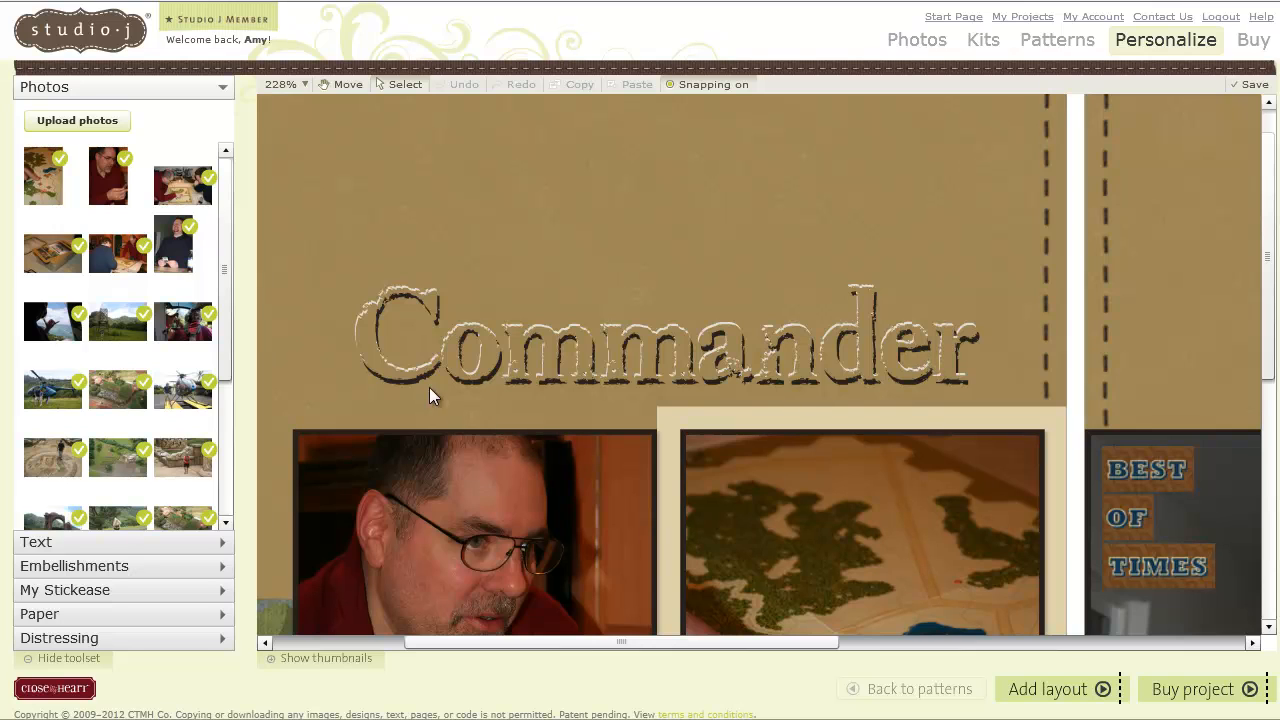
{"action": "left_click", "coordinate": [490, 350]}
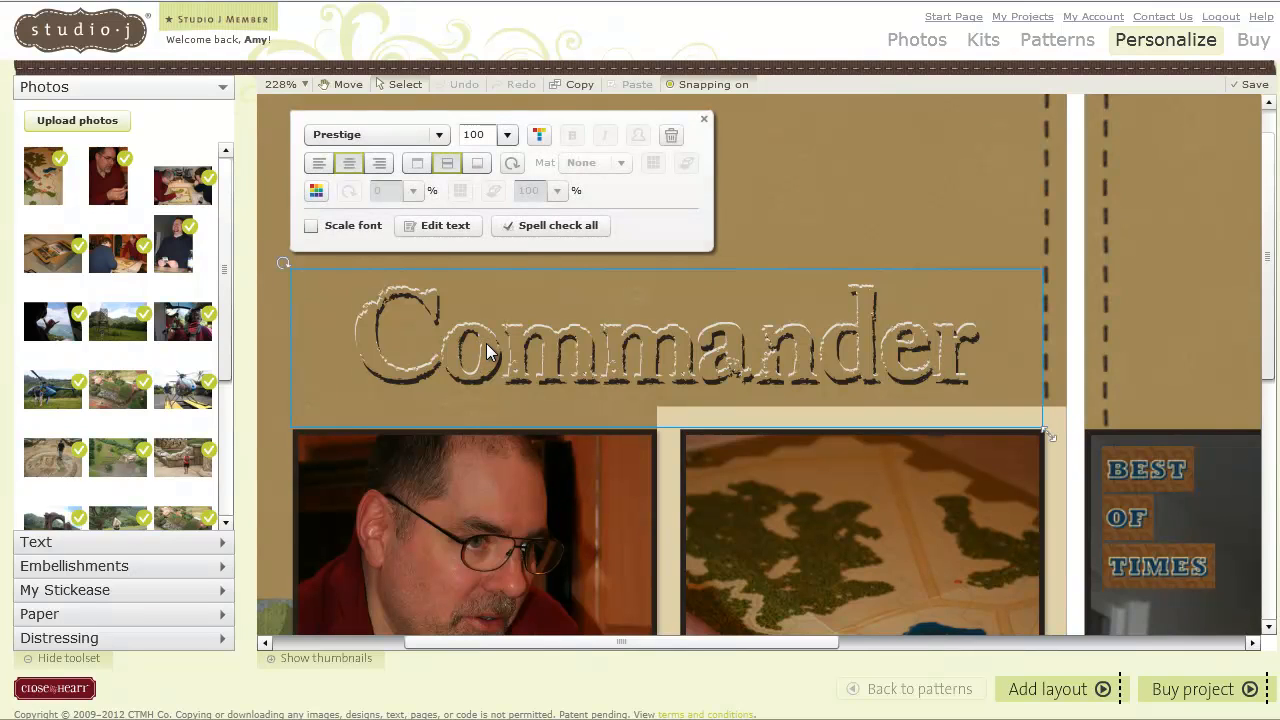
{"action": "left_click", "coordinate": [573, 84]}
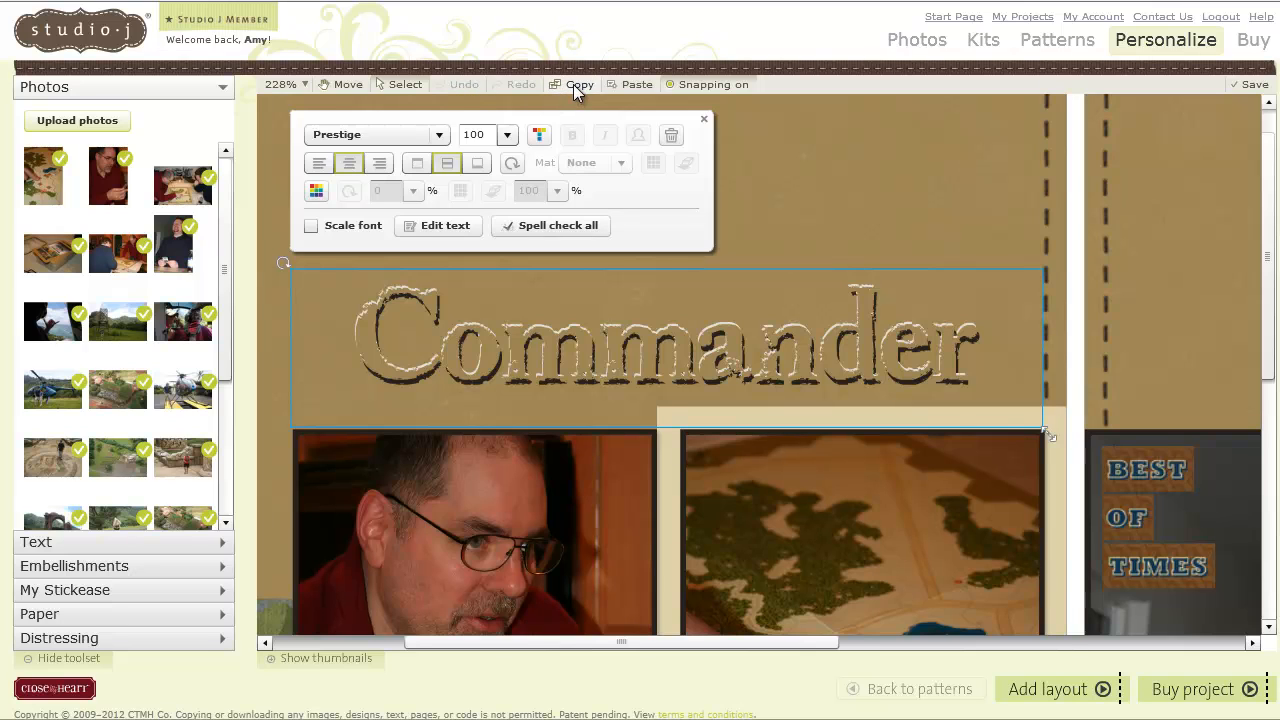
{"action": "left_click", "coordinate": [631, 84]}
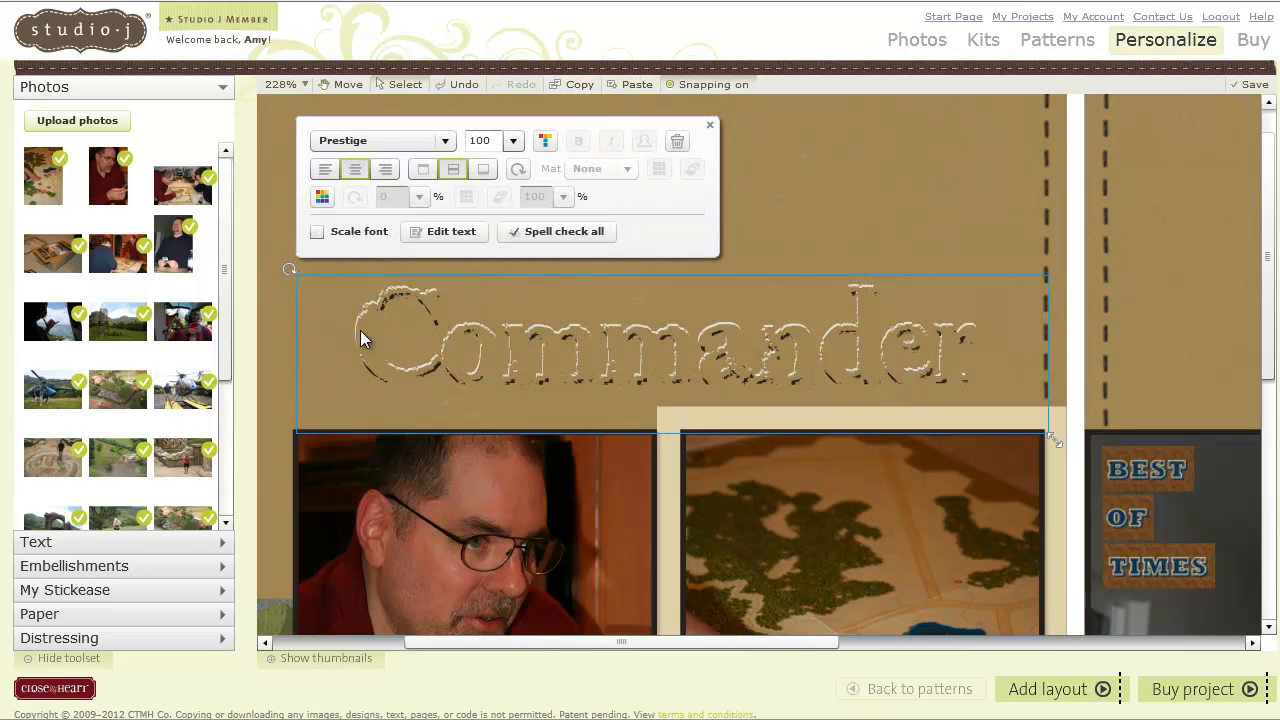
{"action": "left_click_drag", "start_coordinate": [368, 333], "coordinate": [364, 181]}
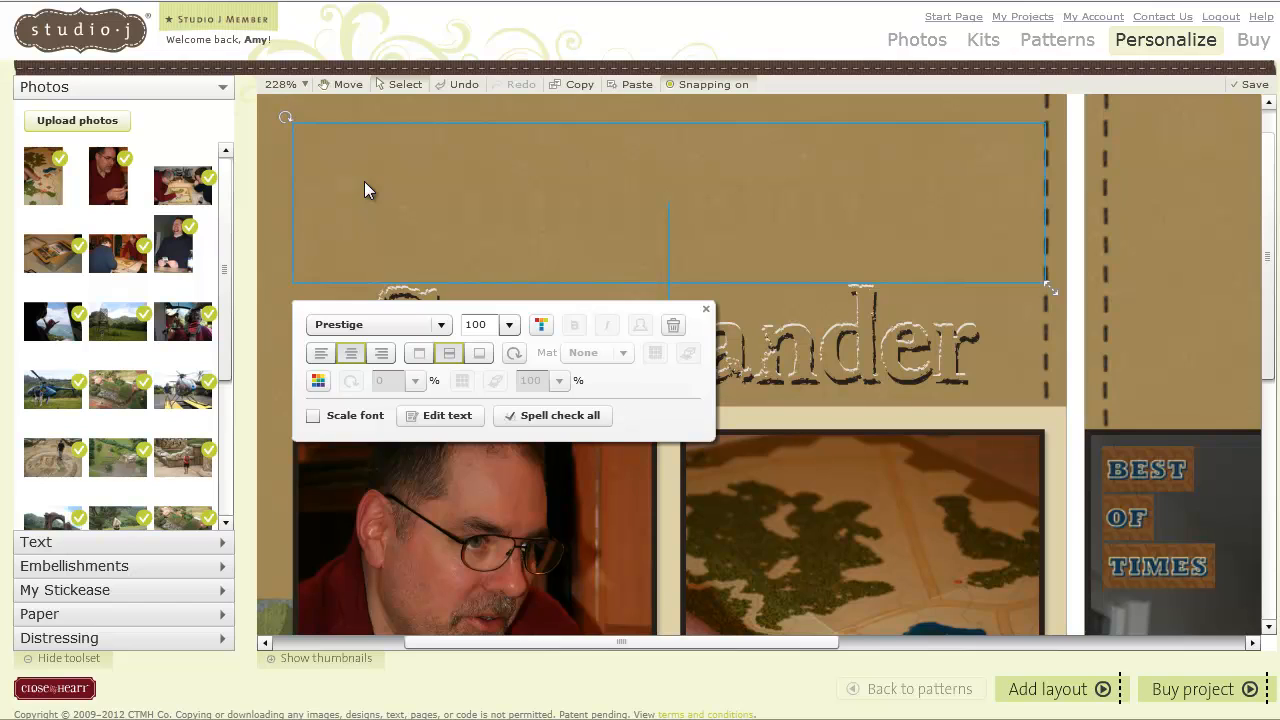
{"action": "left_click_drag", "start_coordinate": [345, 234], "coordinate": [784, 225]}
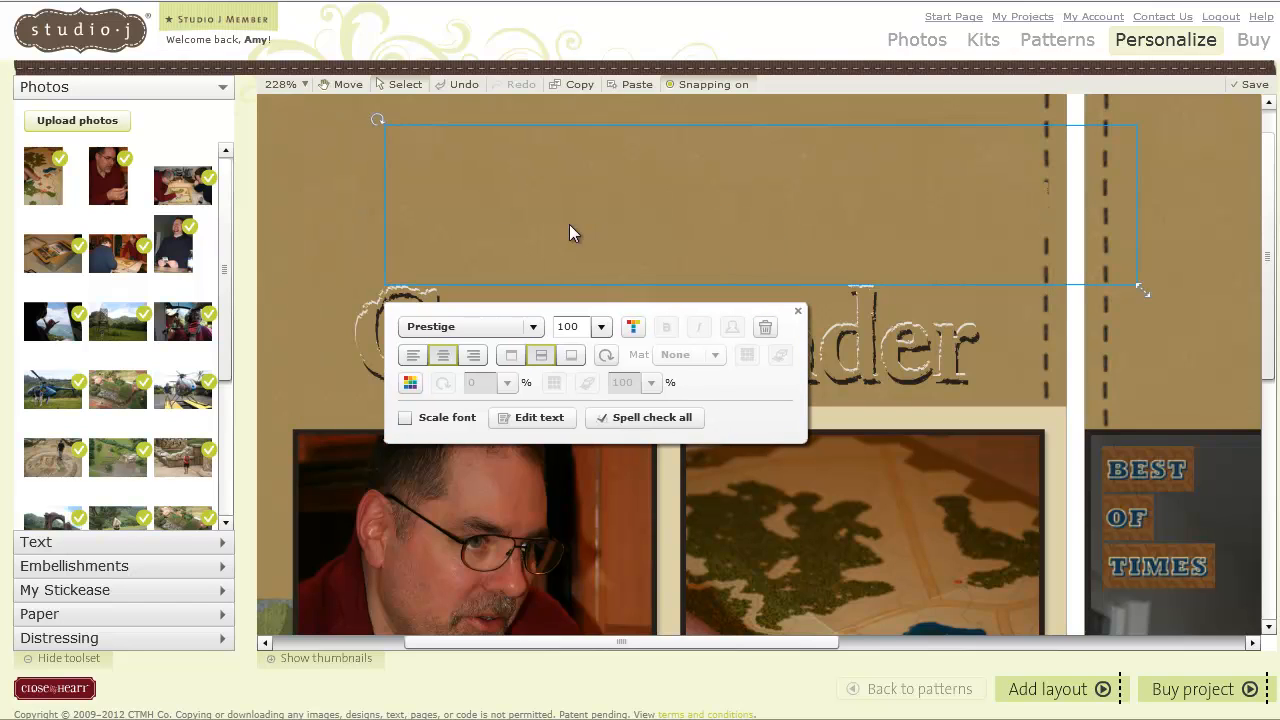
{"action": "left_click_drag", "start_coordinate": [507, 232], "coordinate": [419, 220]}
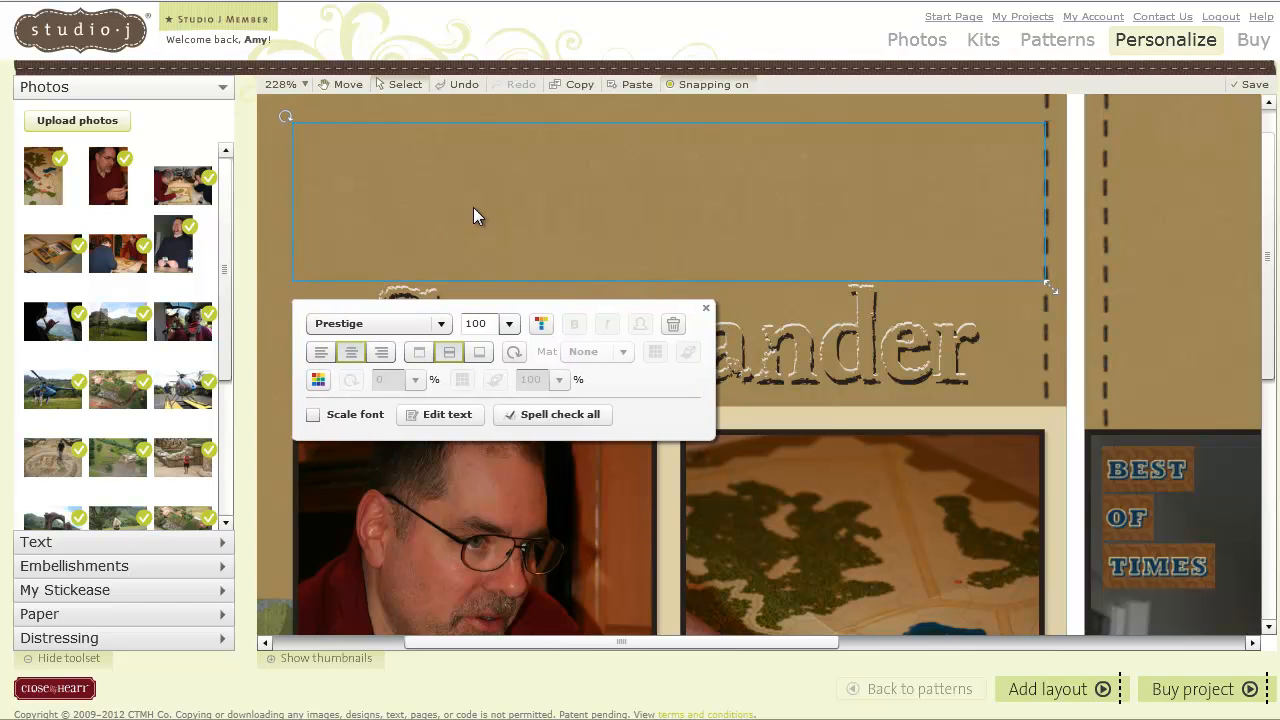
- Check the duplicated title's text color against the recommended colors and open the text tools
{"action": "left_click", "coordinate": [541, 323]}
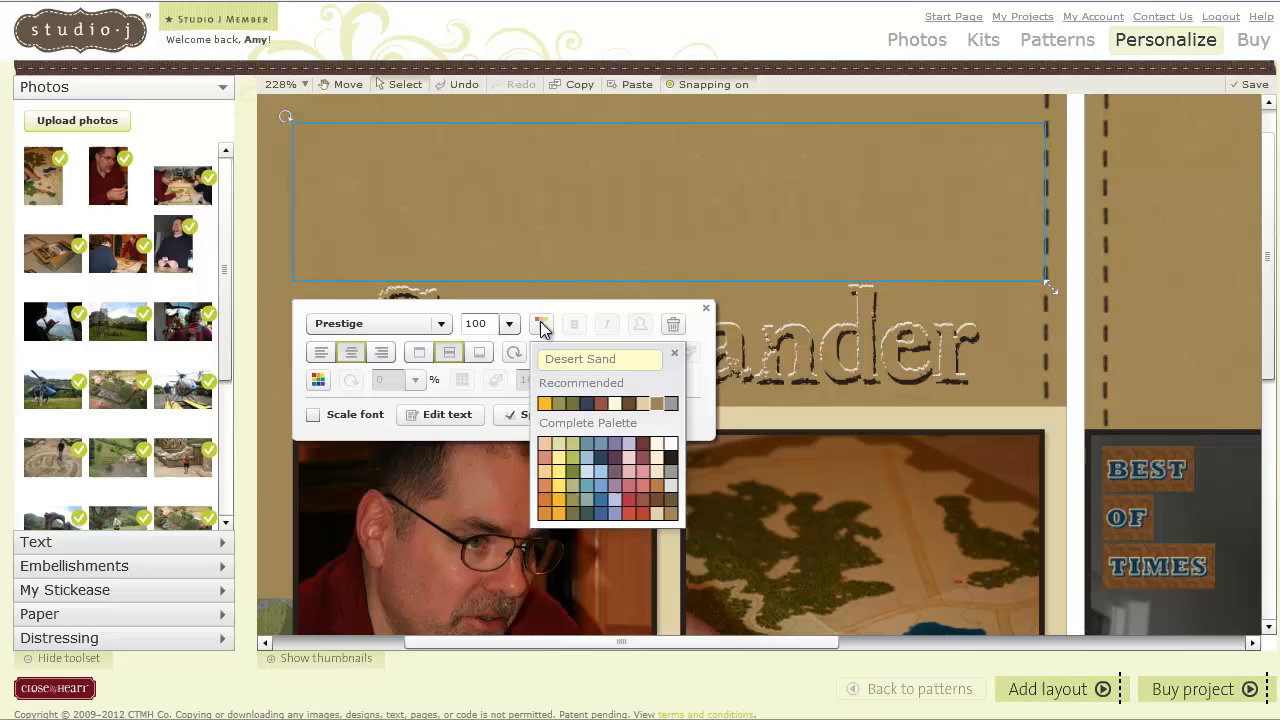
{"action": "left_click", "coordinate": [670, 403]}
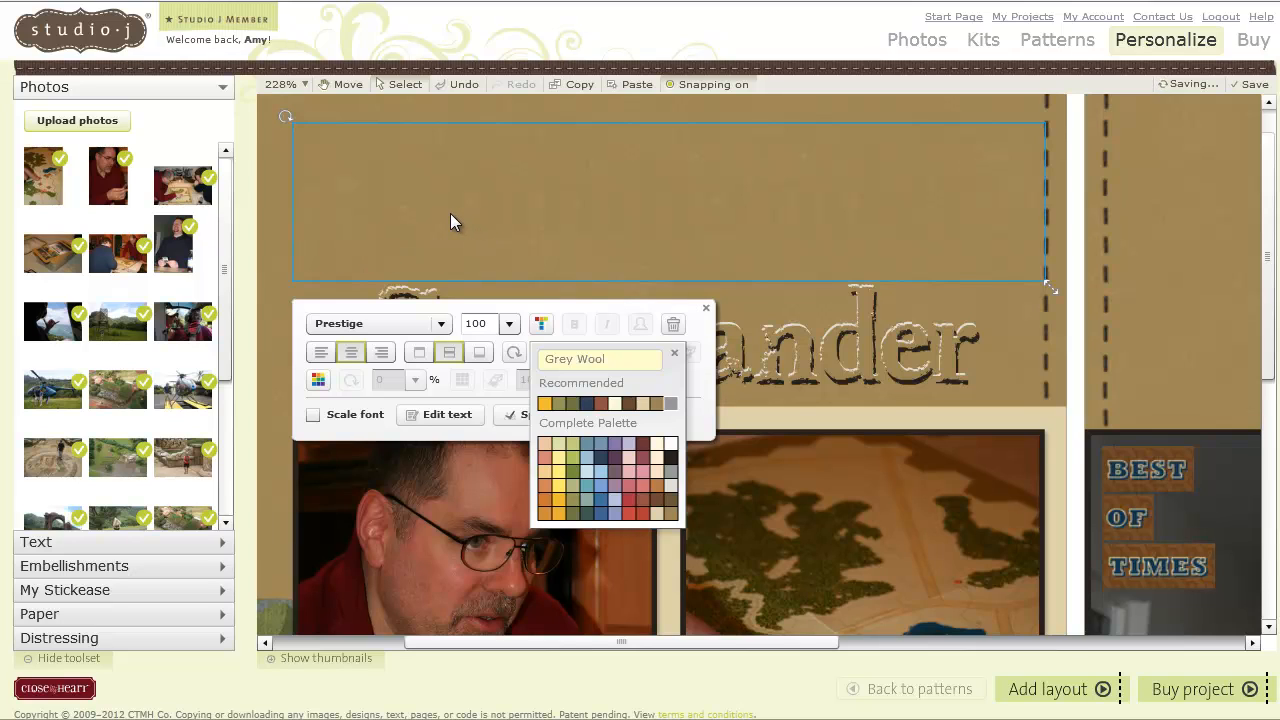
{"action": "left_click", "coordinate": [49, 549]}
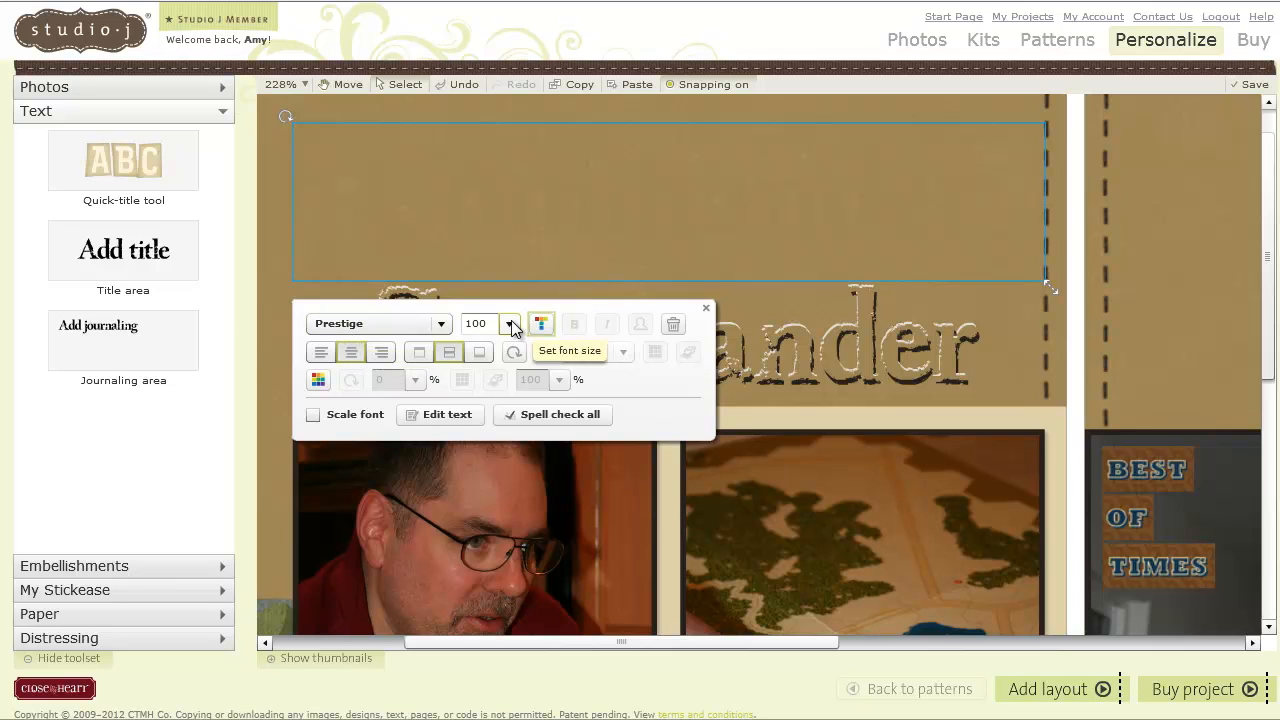
{"action": "left_click", "coordinate": [541, 324]}
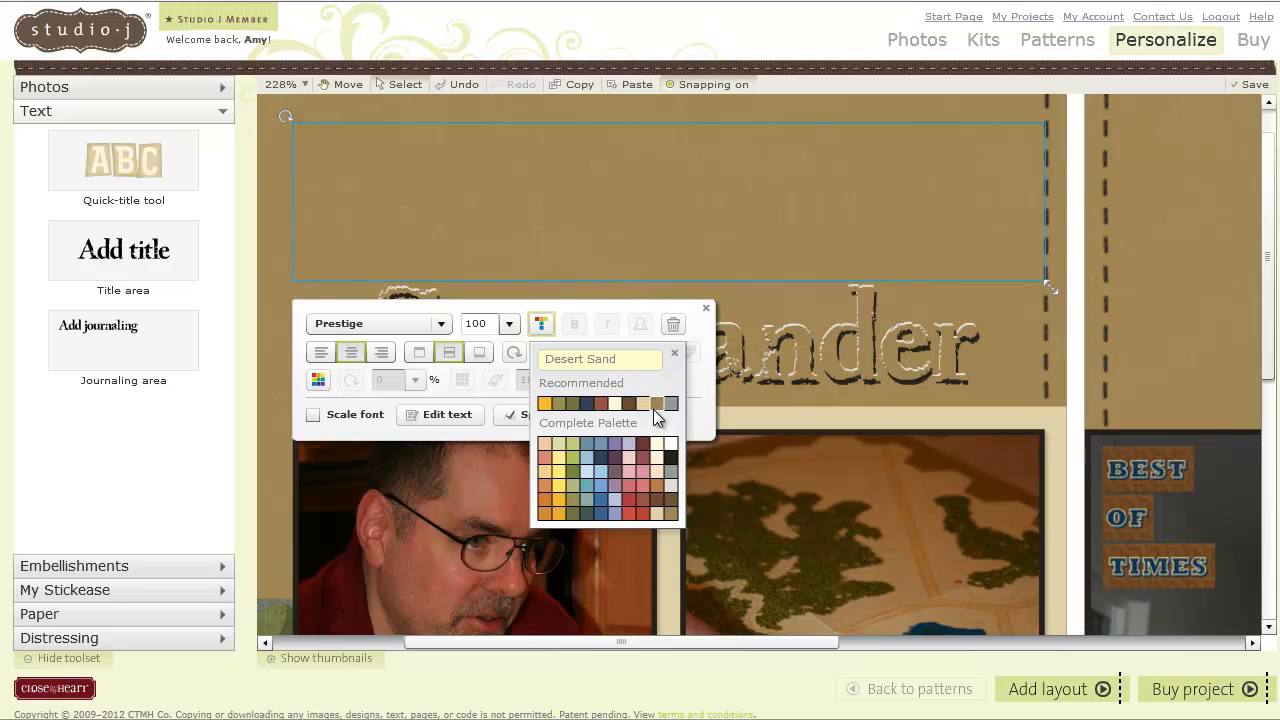
- Duplicate the upper Desert Sand title and recolor the new copy's text with the cream recommended color
{"action": "left_click", "coordinate": [586, 85]}
{"action": "left_click", "coordinate": [630, 86]}
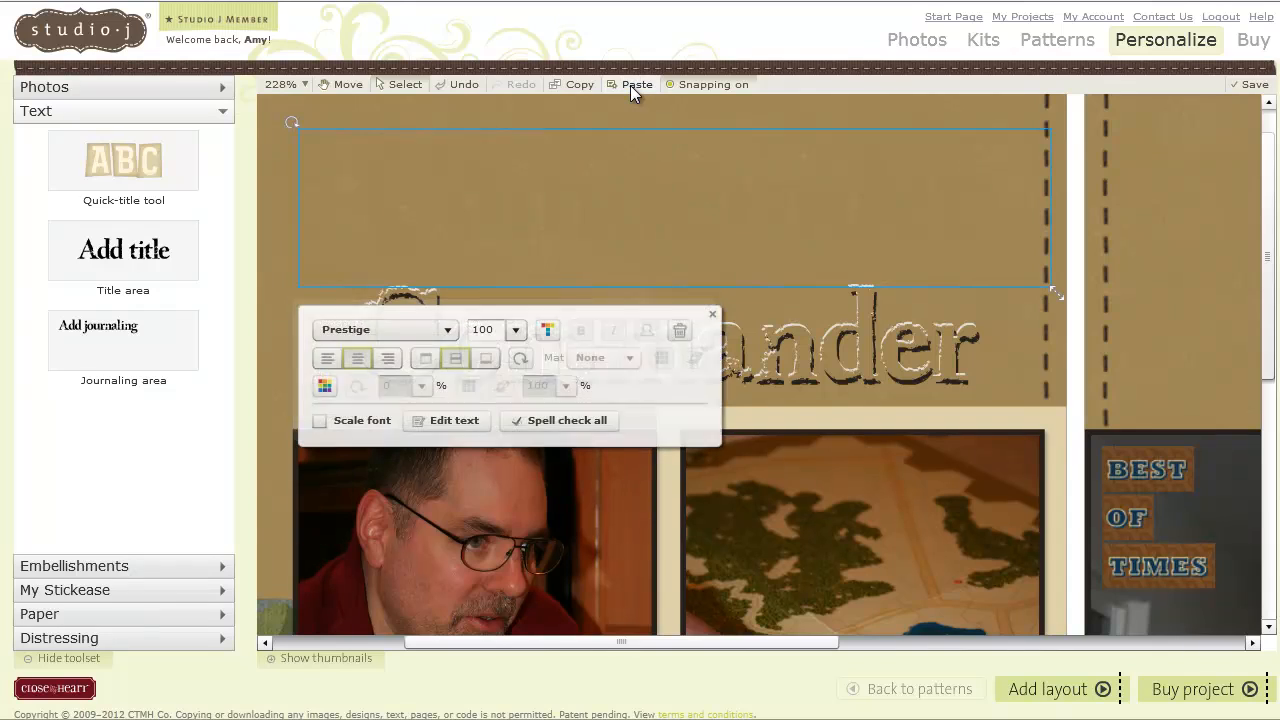
{"action": "left_click", "coordinate": [450, 421]}
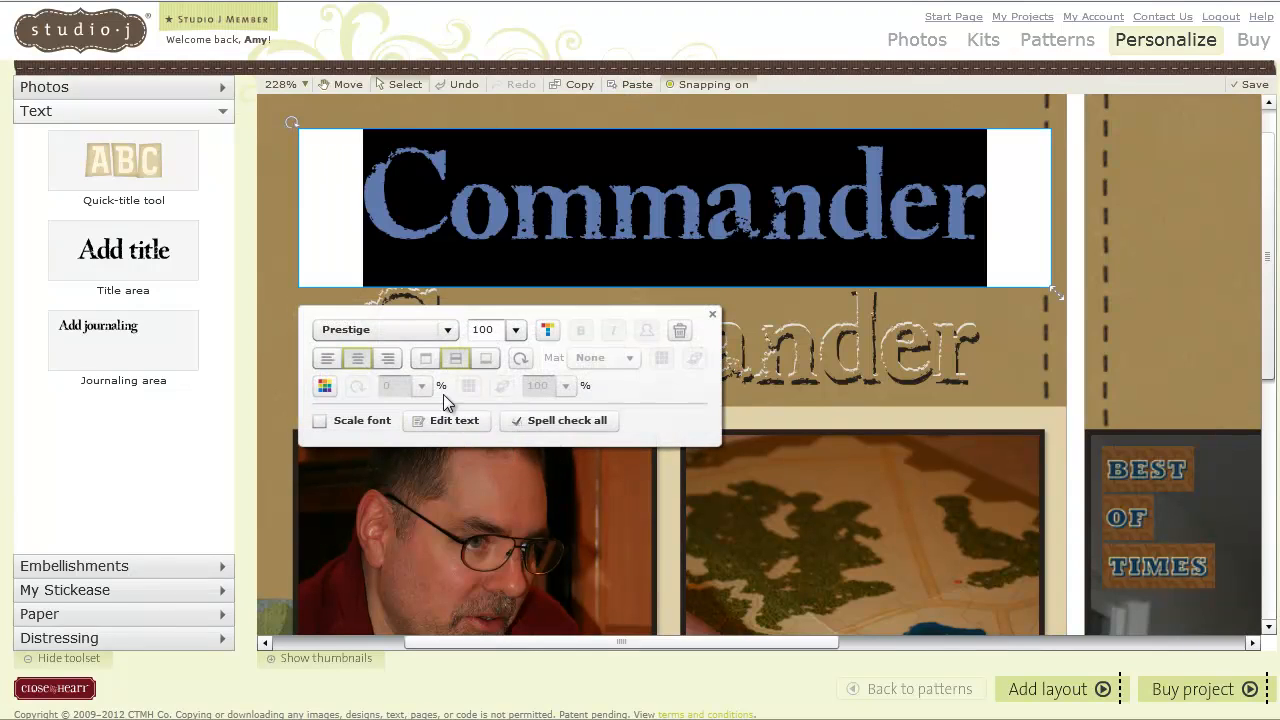
{"action": "left_click", "coordinate": [548, 331]}
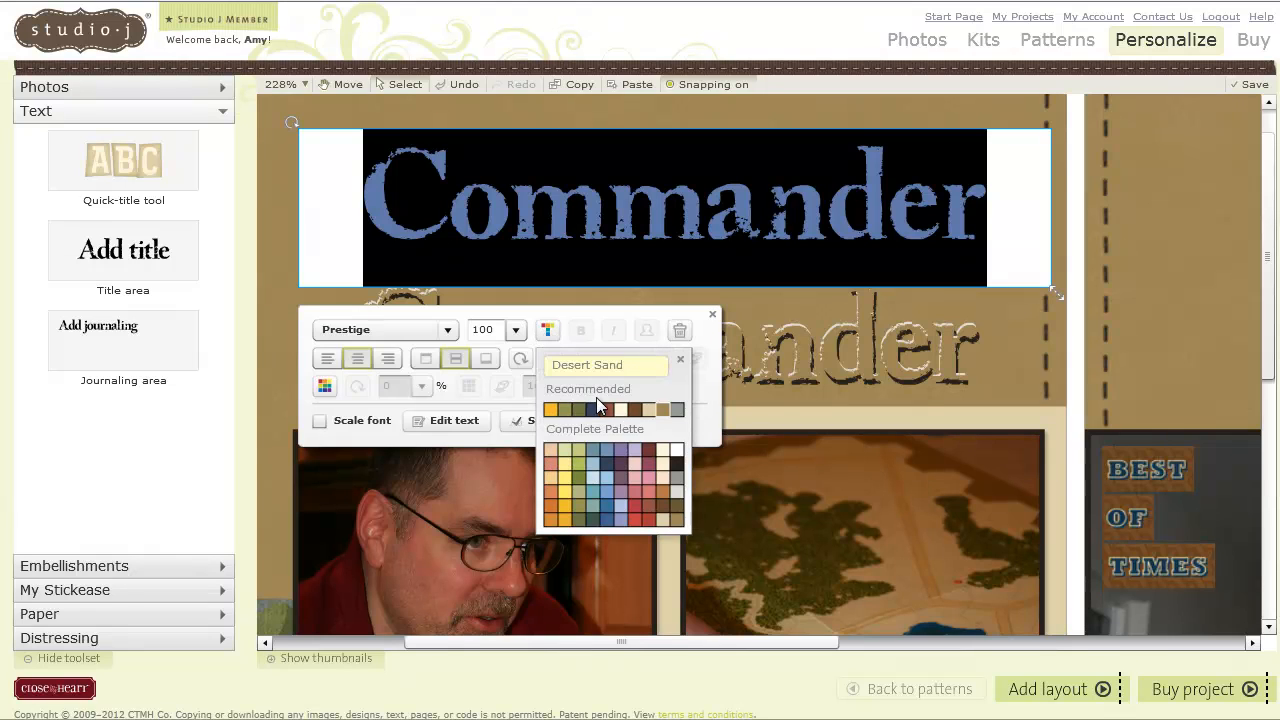
{"action": "left_click", "coordinate": [621, 411]}
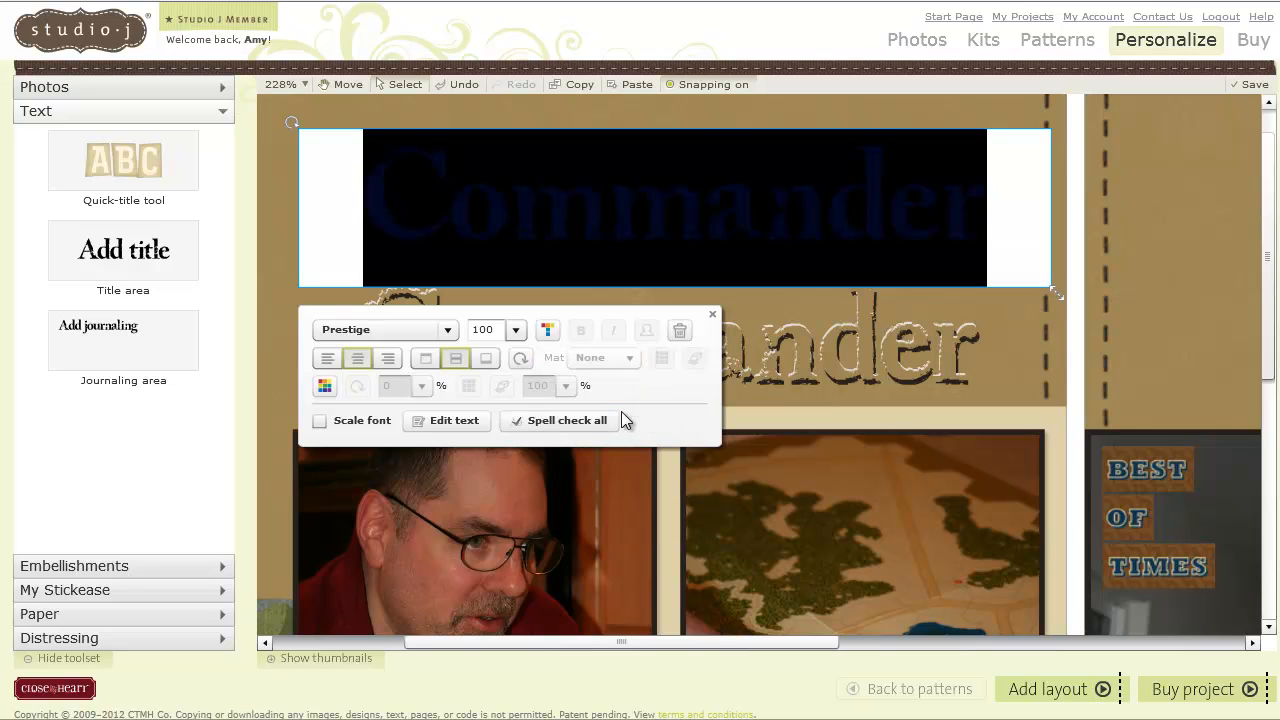
{"action": "left_click", "coordinate": [712, 313]}
{"action": "left_click", "coordinate": [272, 195]}
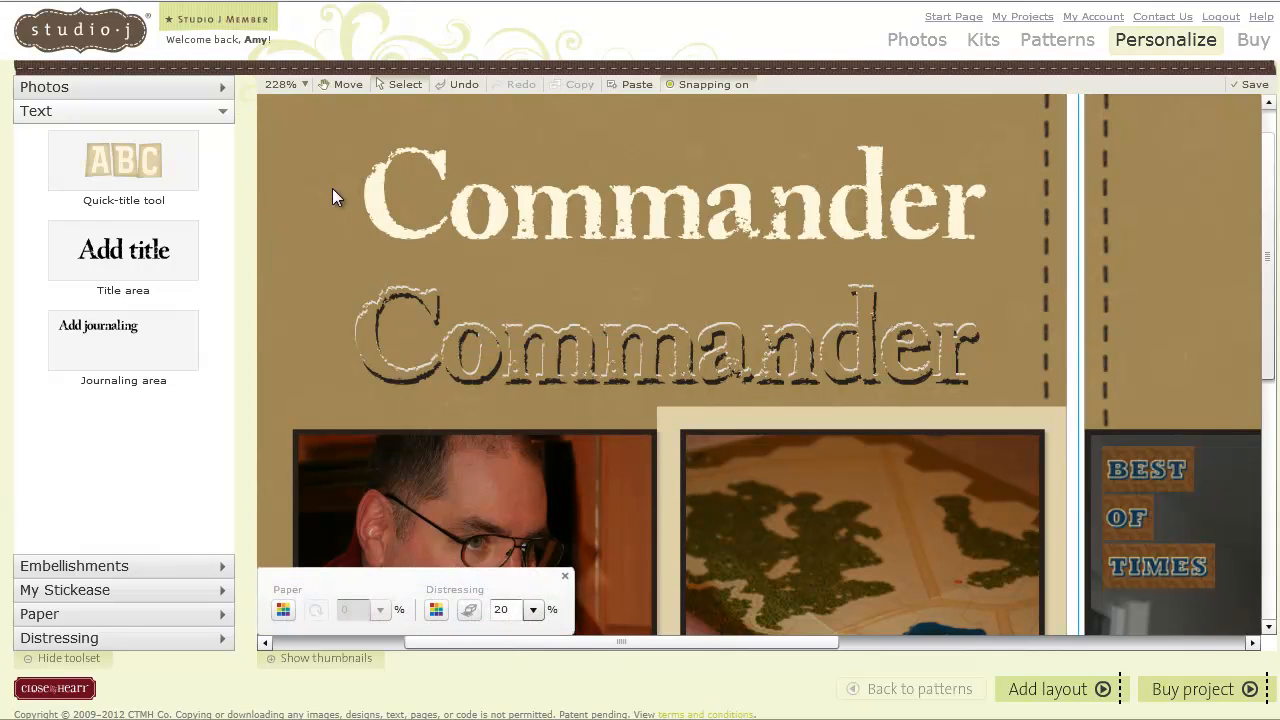
- Align the cream copy with the upper title, sending it to the back and offsetting it slightly up and left as a highlight
{"action": "left_click", "coordinate": [370, 196]}
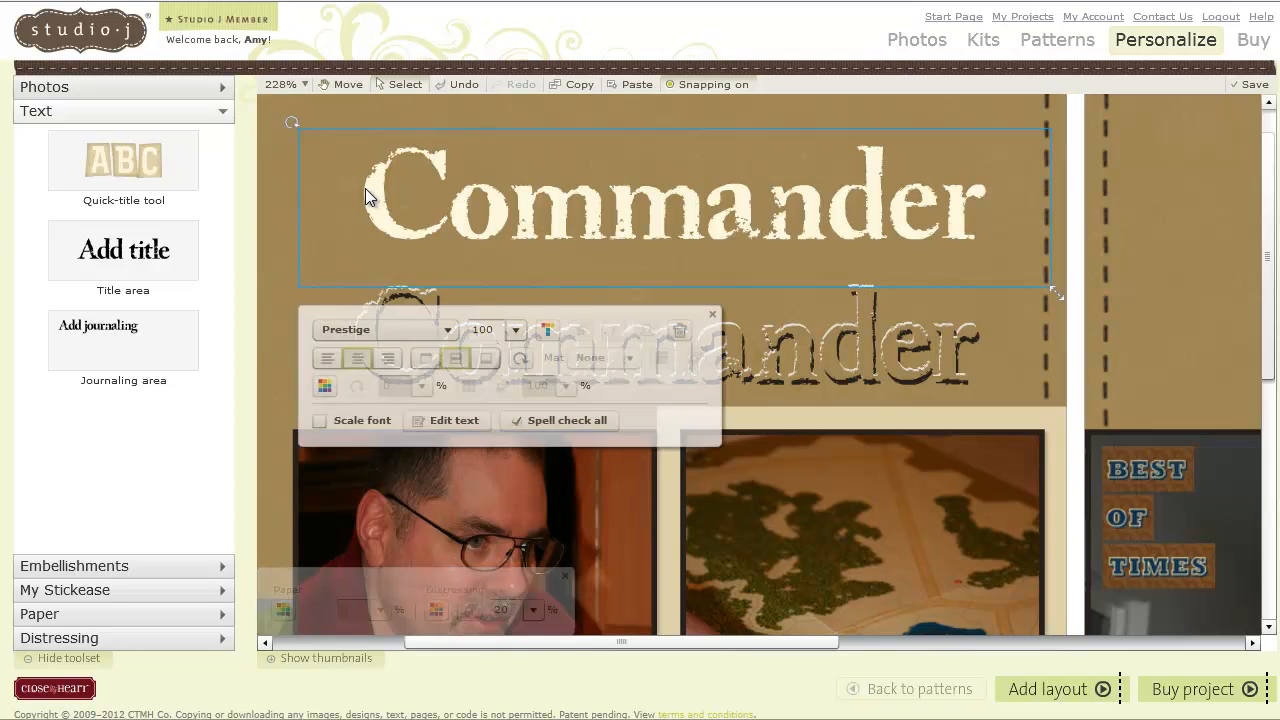
{"action": "left_click_drag", "start_coordinate": [370, 197], "coordinate": [368, 191]}
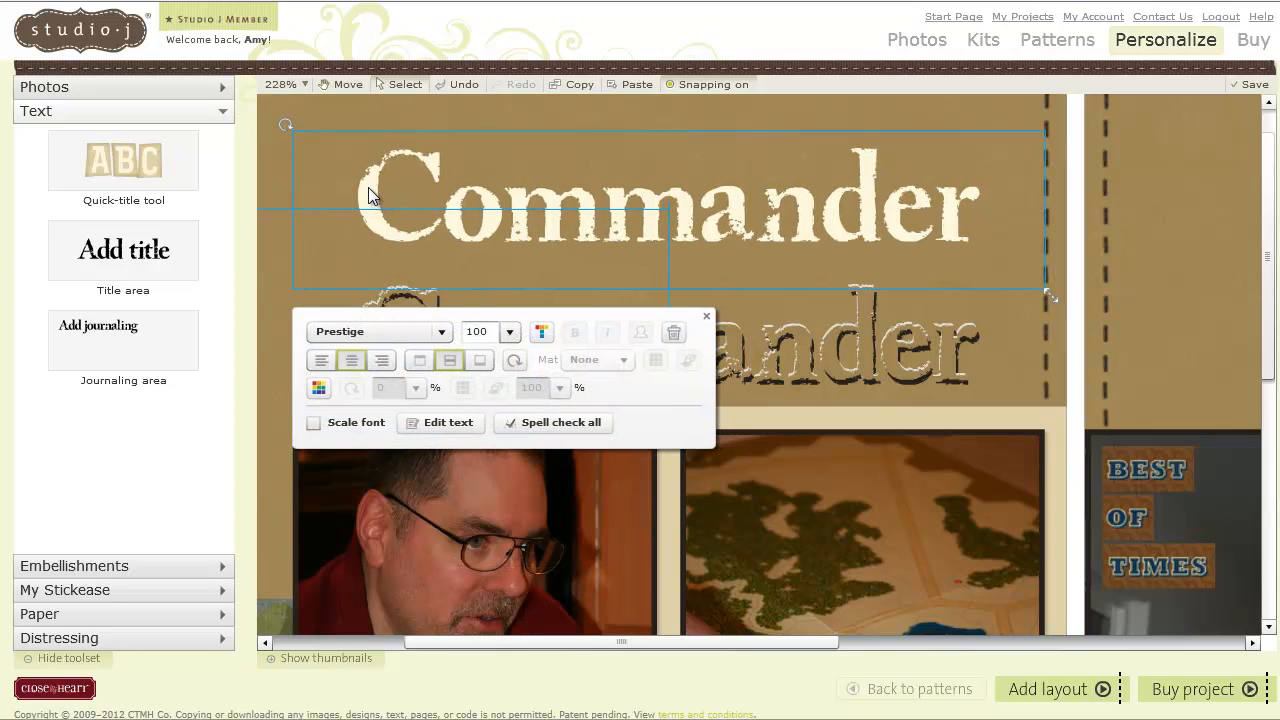
{"action": "right_click", "coordinate": [368, 186]}
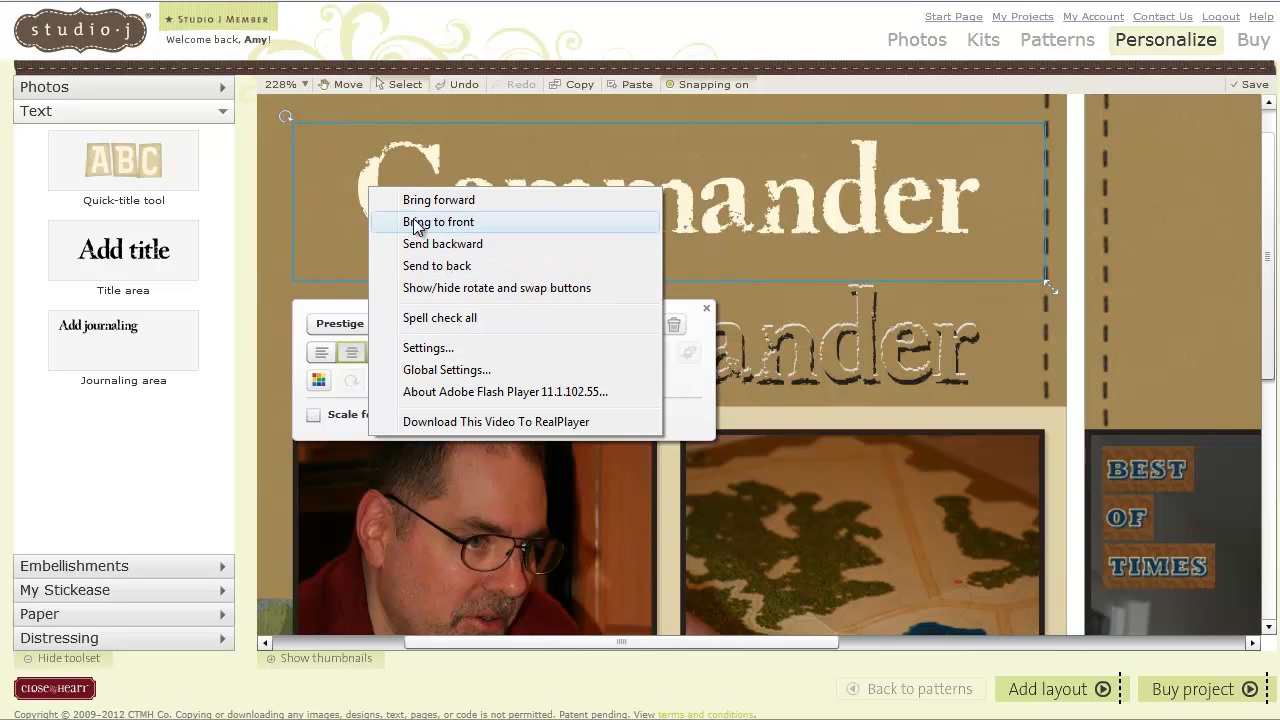
{"action": "left_click", "coordinate": [444, 265]}
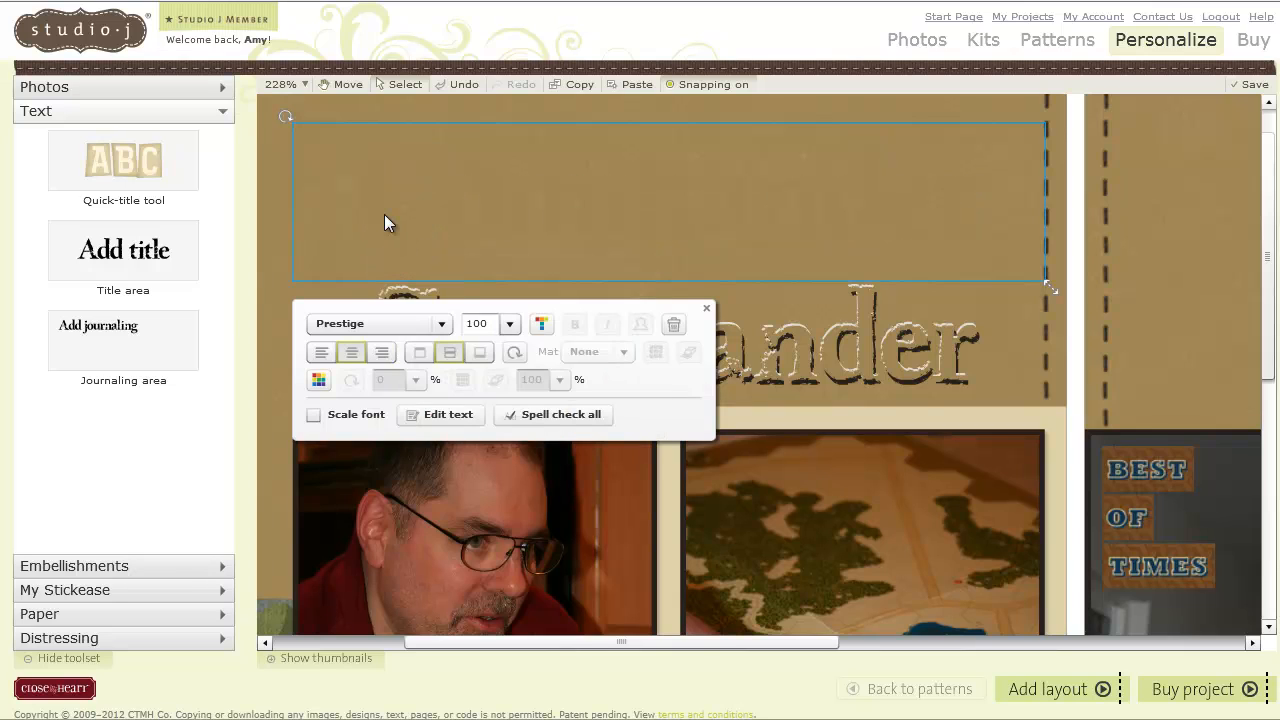
{"action": "right_click", "coordinate": [385, 216]}
{"action": "left_click", "coordinate": [456, 231]}
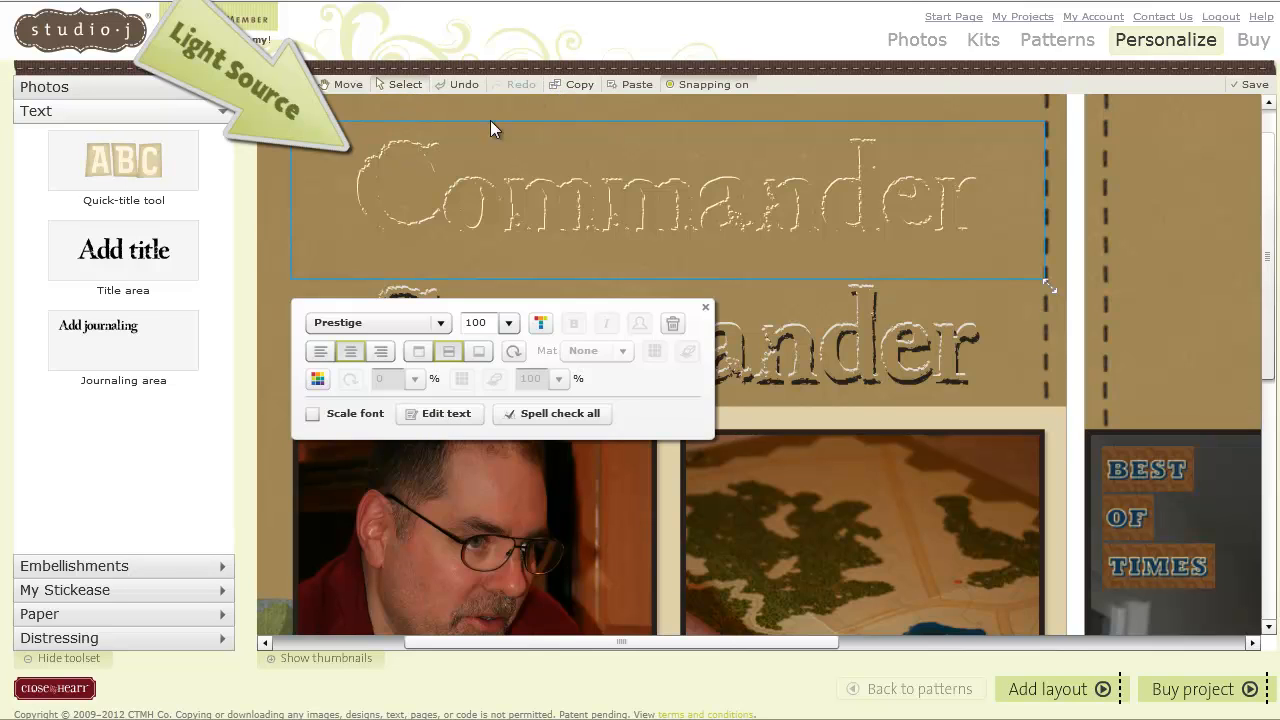
- Paste another copy of the Desert Sand title and recolor its text black from the complete palette
{"action": "left_click", "coordinate": [623, 84]}
{"action": "left_click", "coordinate": [442, 421]}
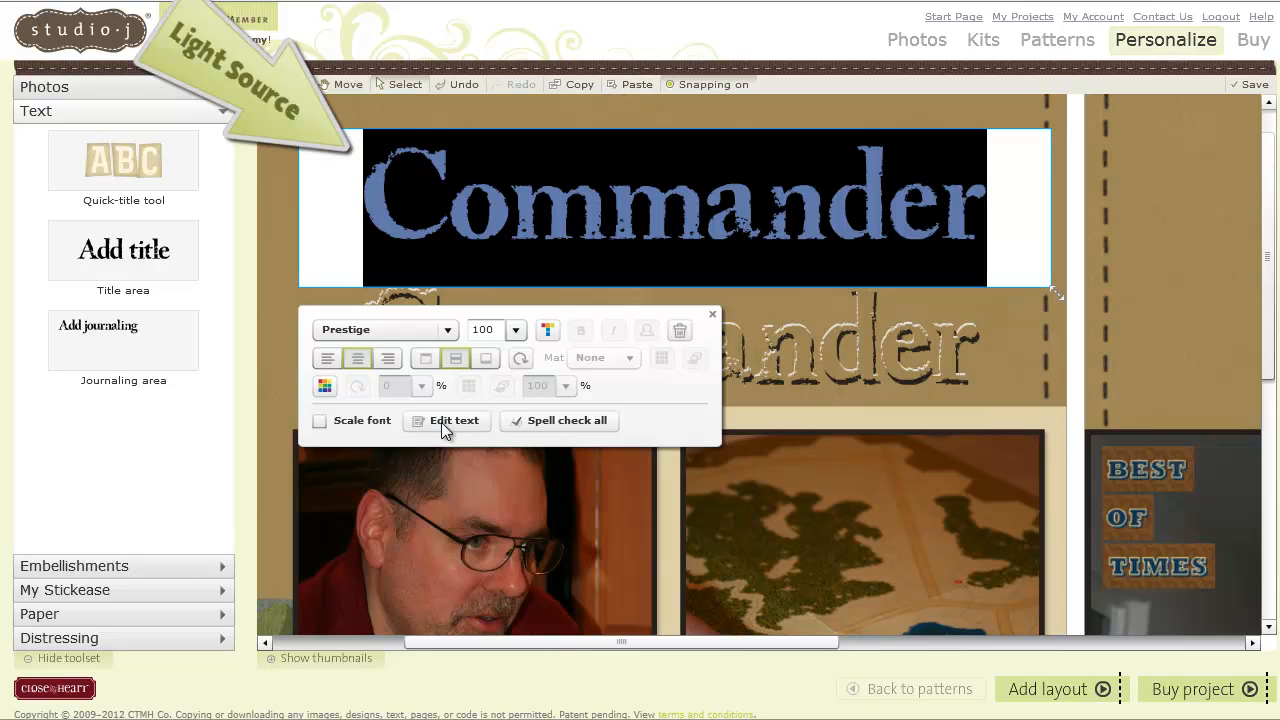
{"action": "left_click", "coordinate": [547, 332]}
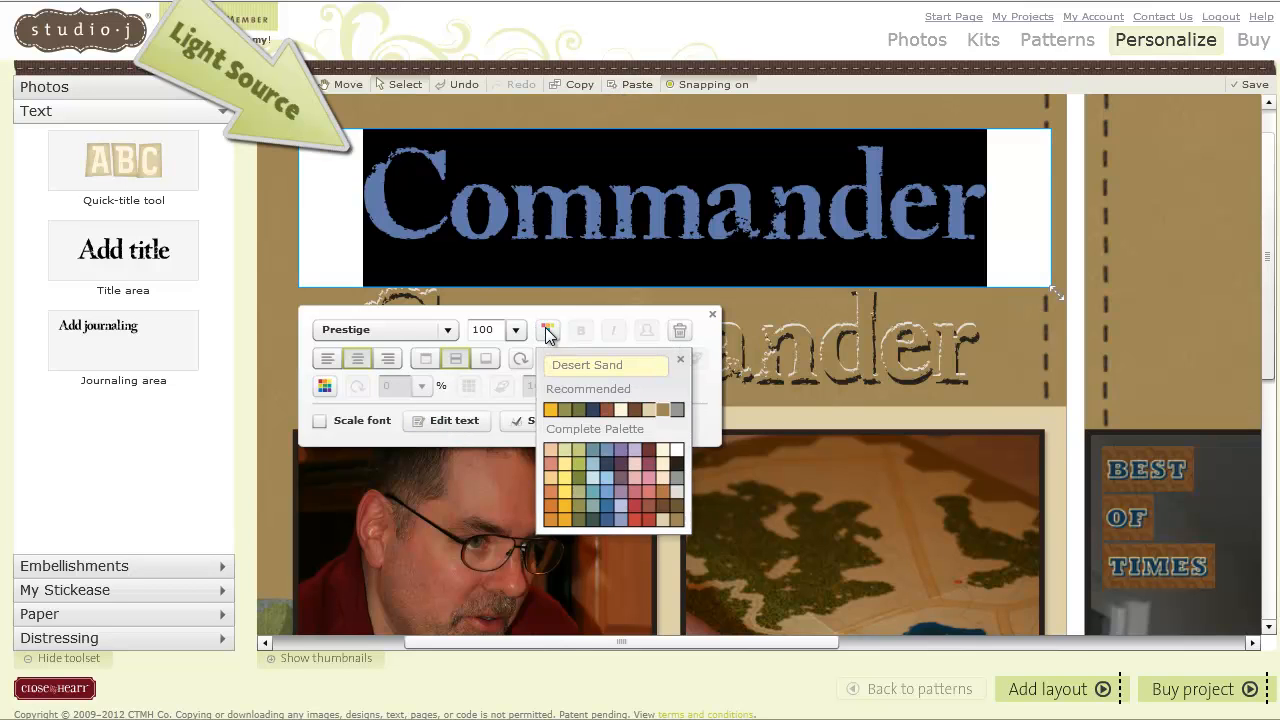
{"action": "left_click", "coordinate": [675, 458]}
{"action": "left_click", "coordinate": [286, 248]}
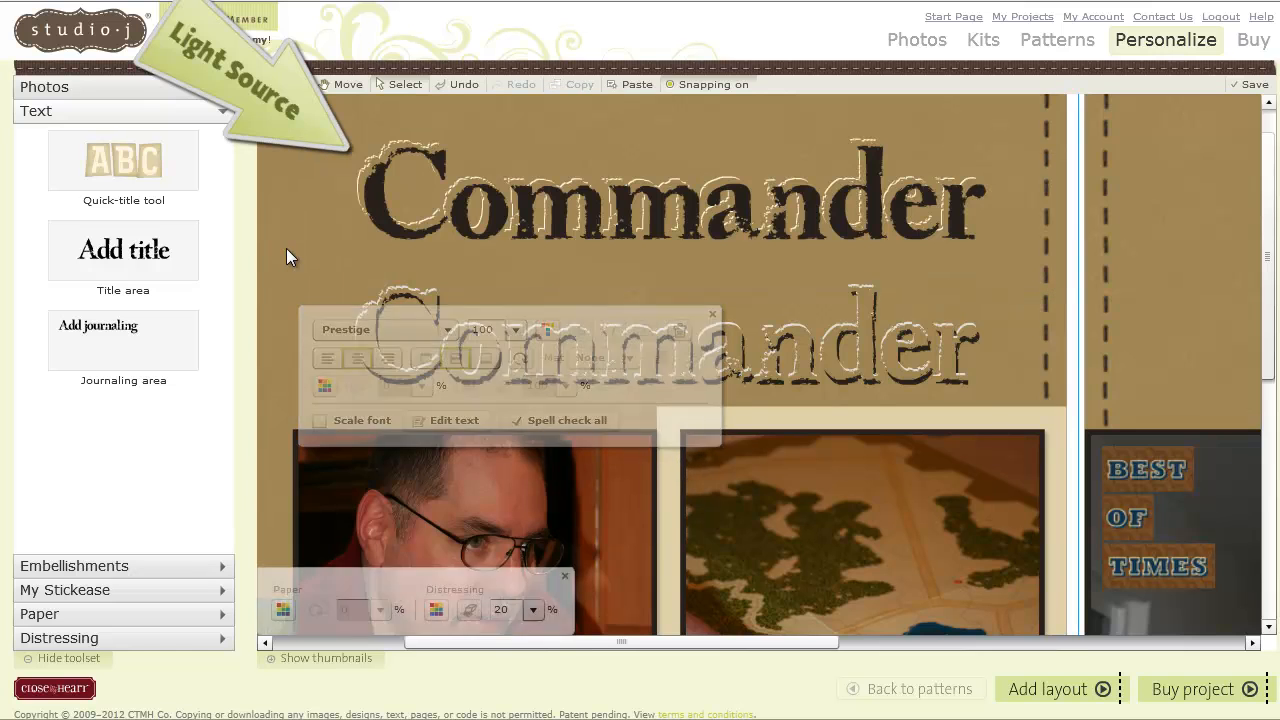
- Align the black copy with the upper title, sending it to the back and offsetting it slightly down and right as a shadow
{"action": "left_click", "coordinate": [374, 200]}
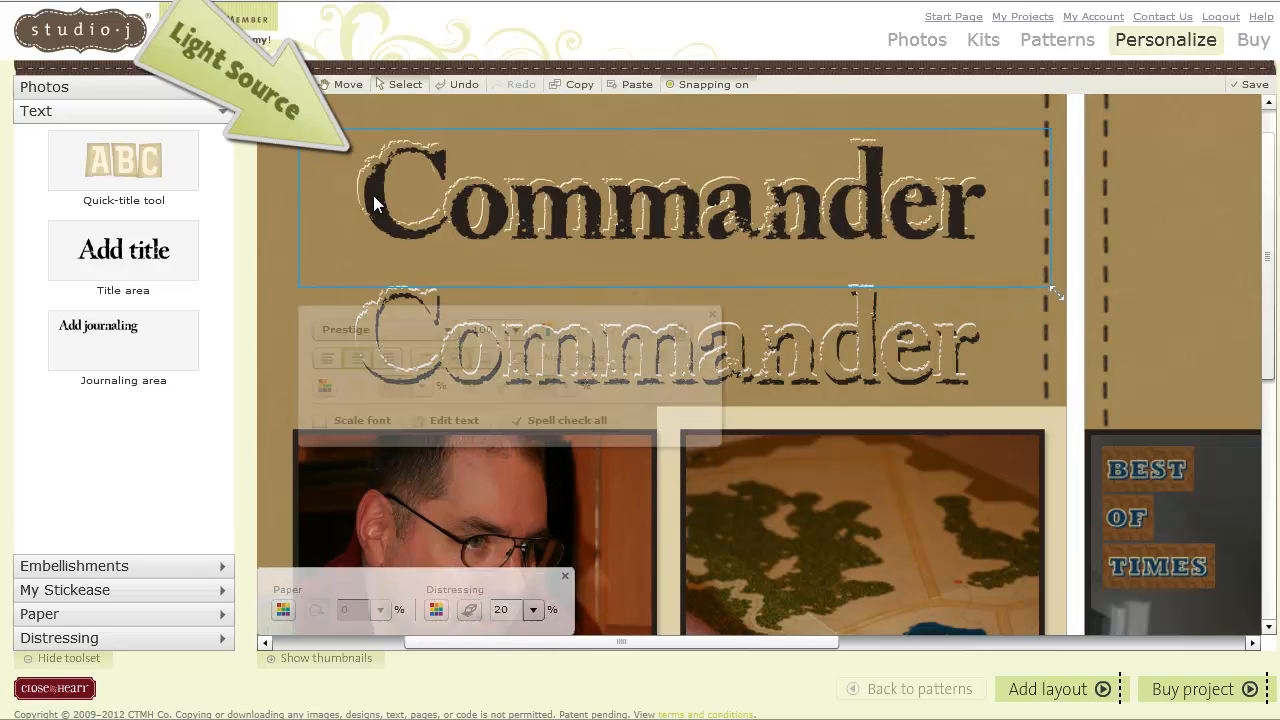
{"action": "left_click_drag", "start_coordinate": [373, 187], "coordinate": [366, 179]}
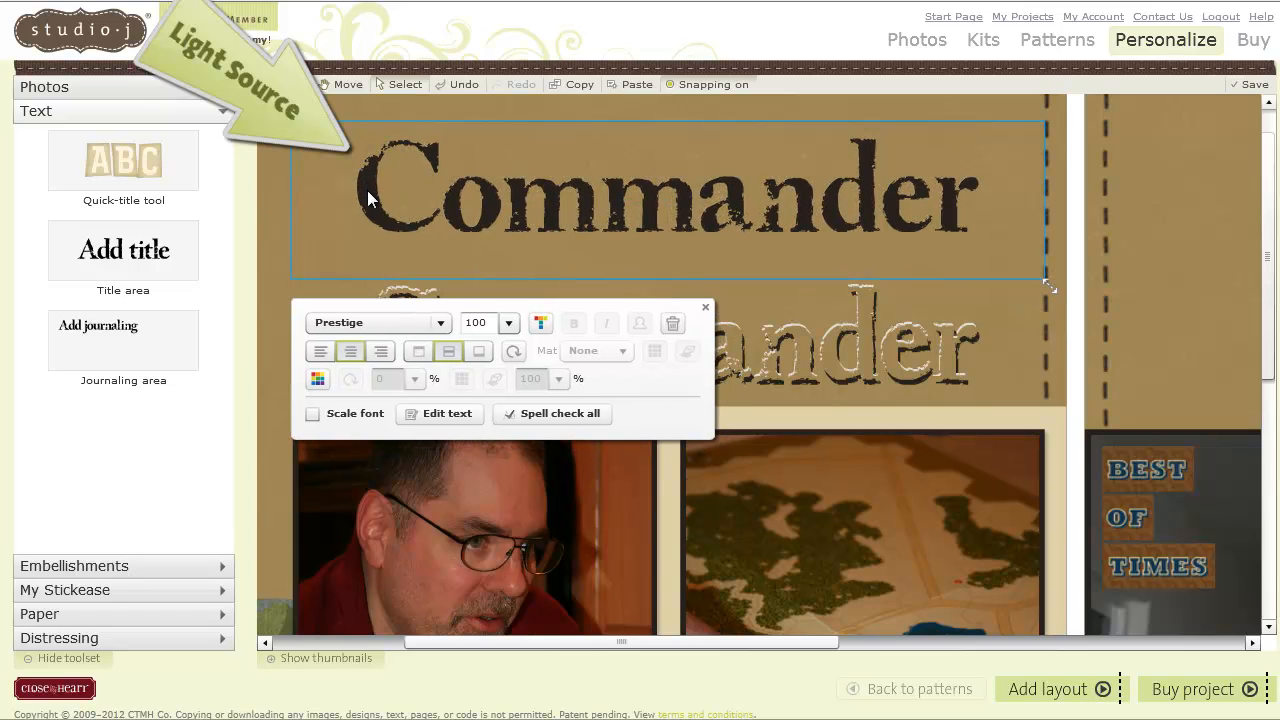
{"action": "right_click", "coordinate": [367, 190]}
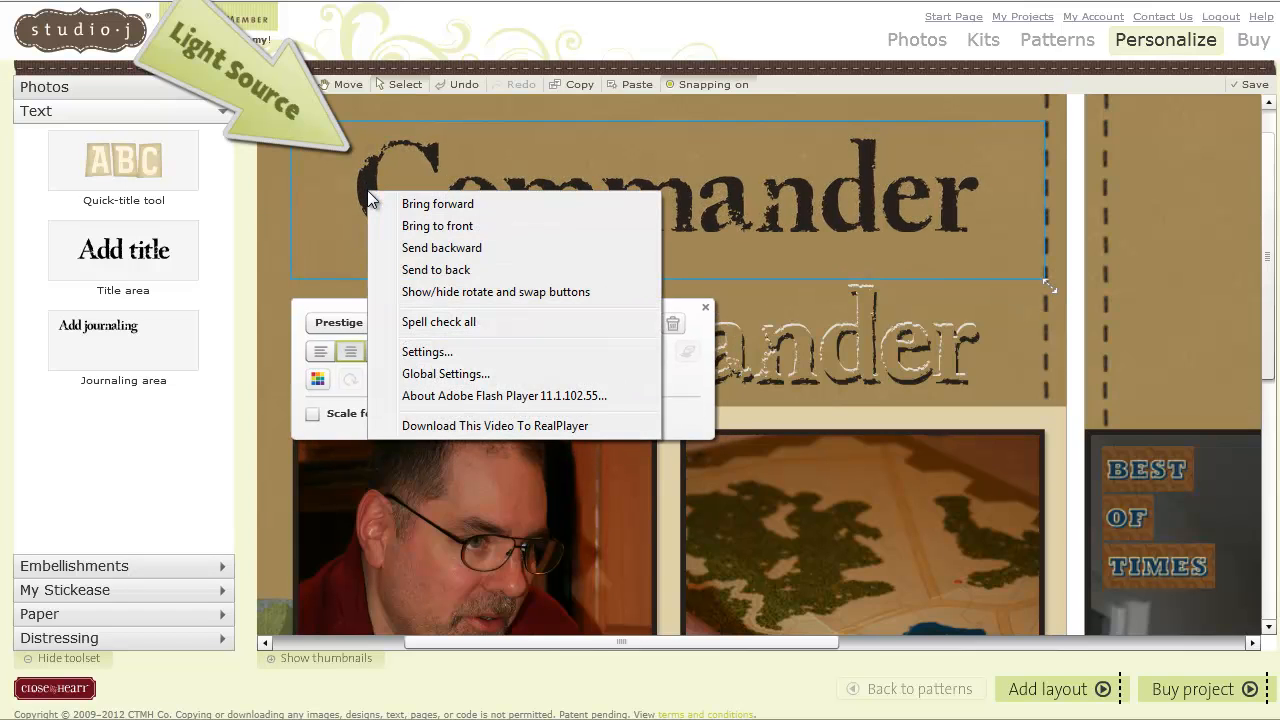
{"action": "left_click", "coordinate": [448, 272]}
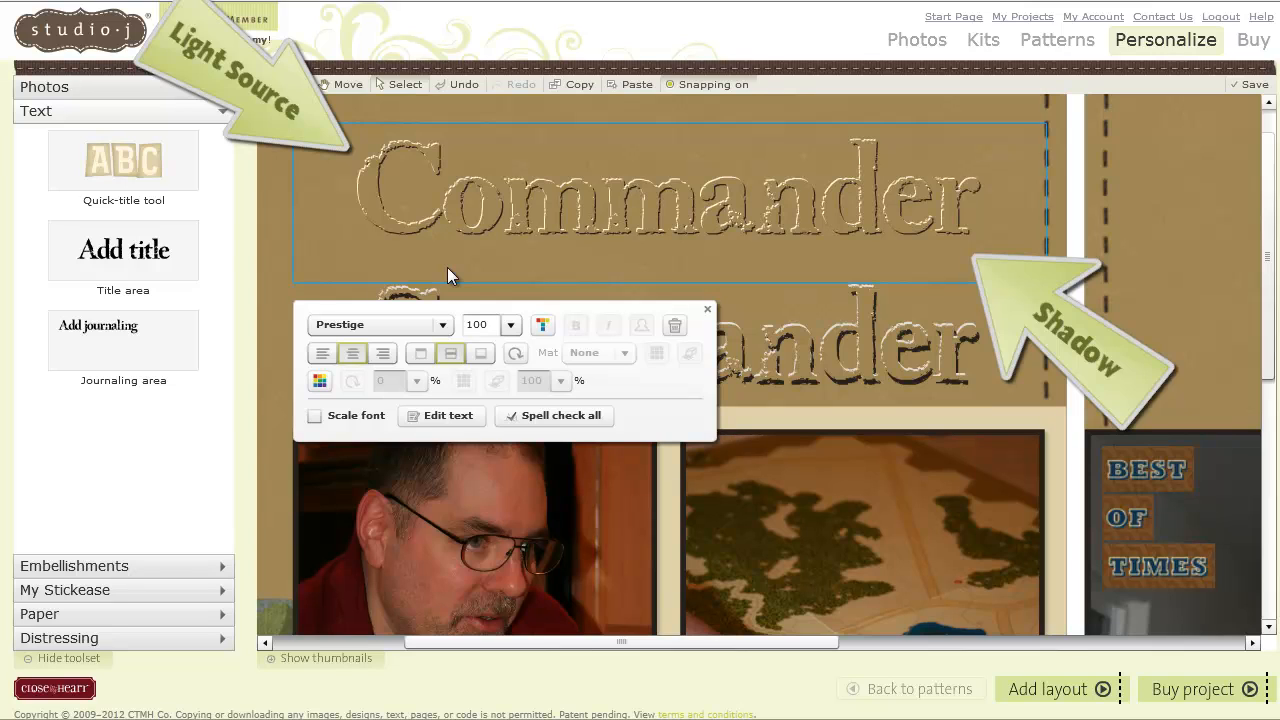
{"action": "left_click", "coordinate": [707, 310]}
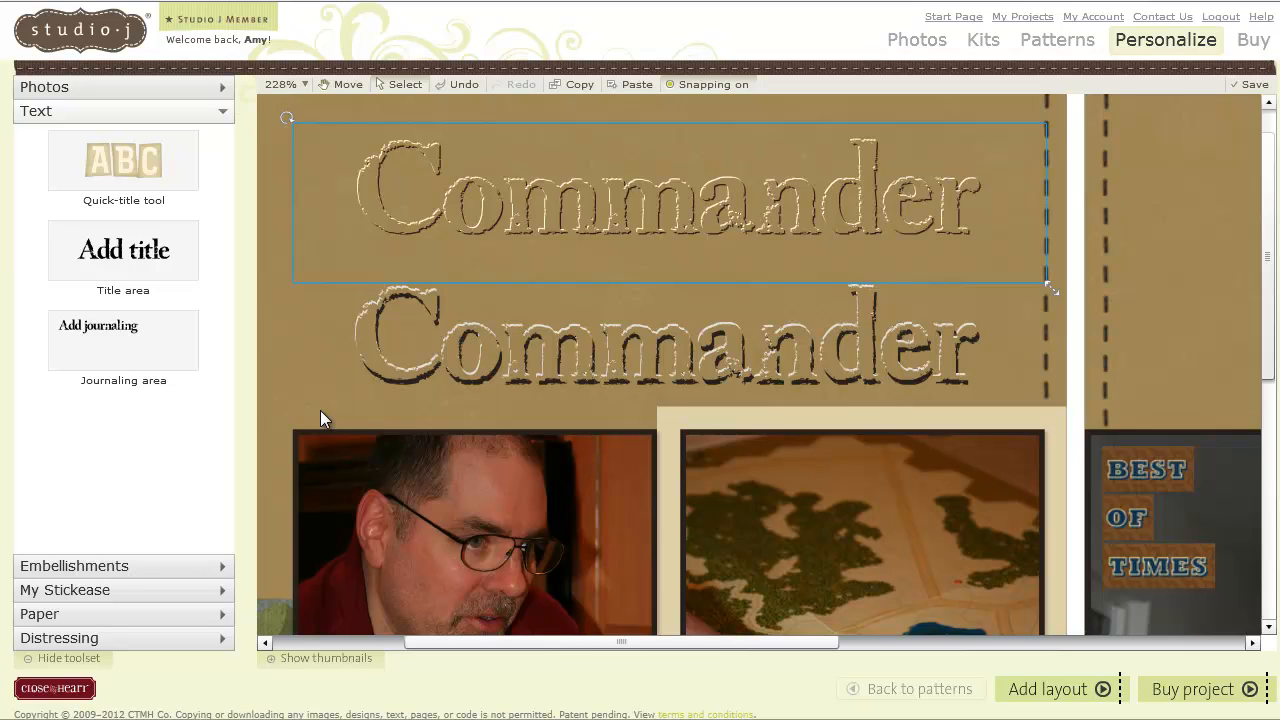
- Cycle the upper title's layers with Send to back, shifting the cream highlight further up-left and the black shadow further down-right
{"action": "left_click", "coordinate": [378, 185]}
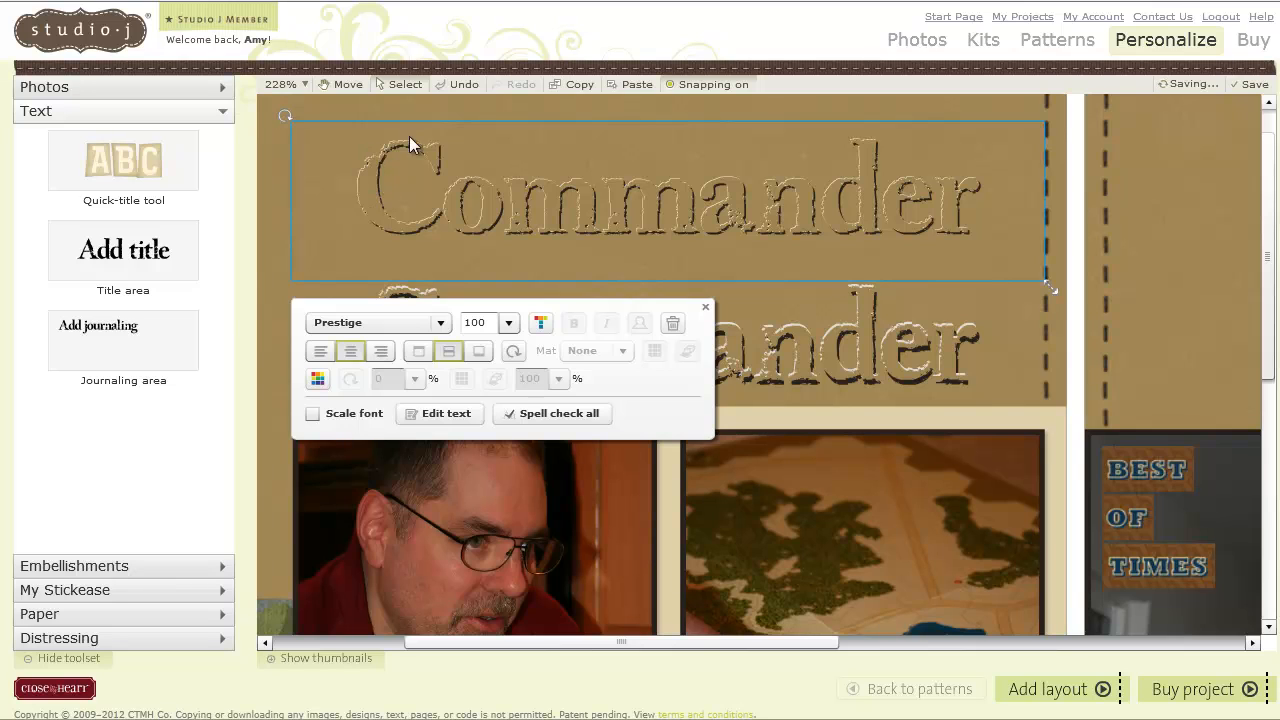
{"action": "right_click", "coordinate": [363, 180]}
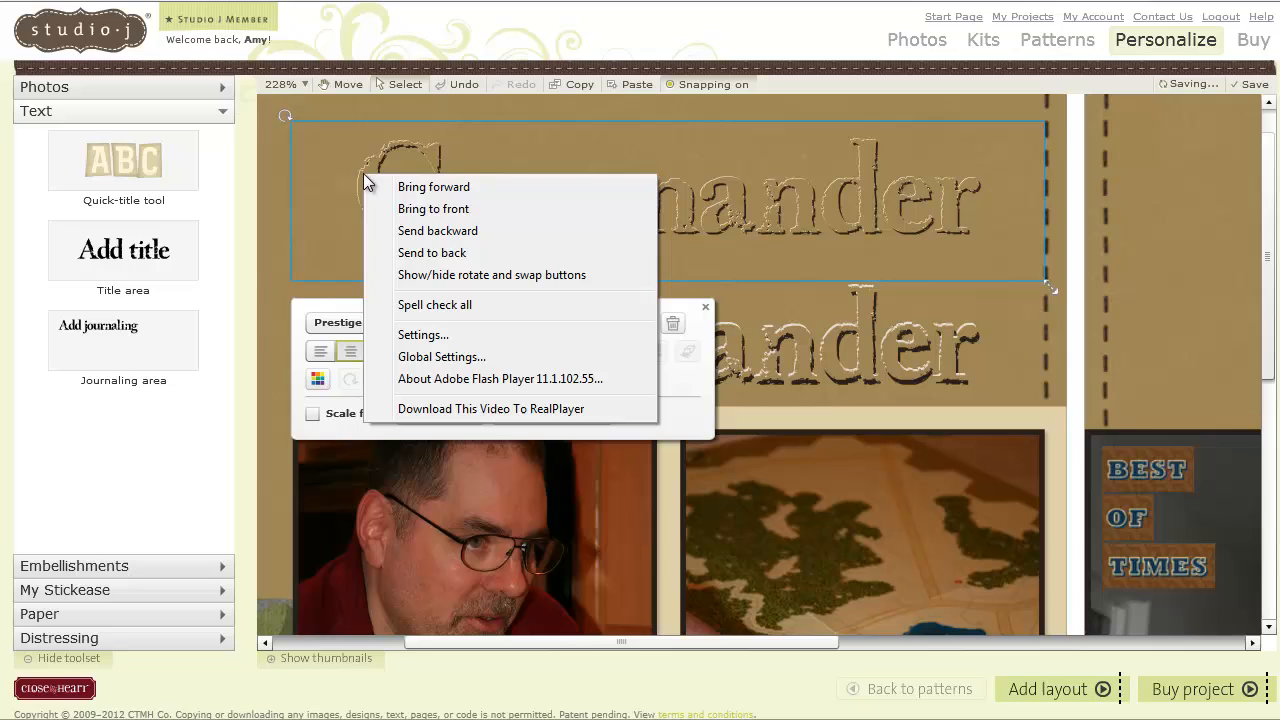
{"action": "left_click", "coordinate": [436, 253]}
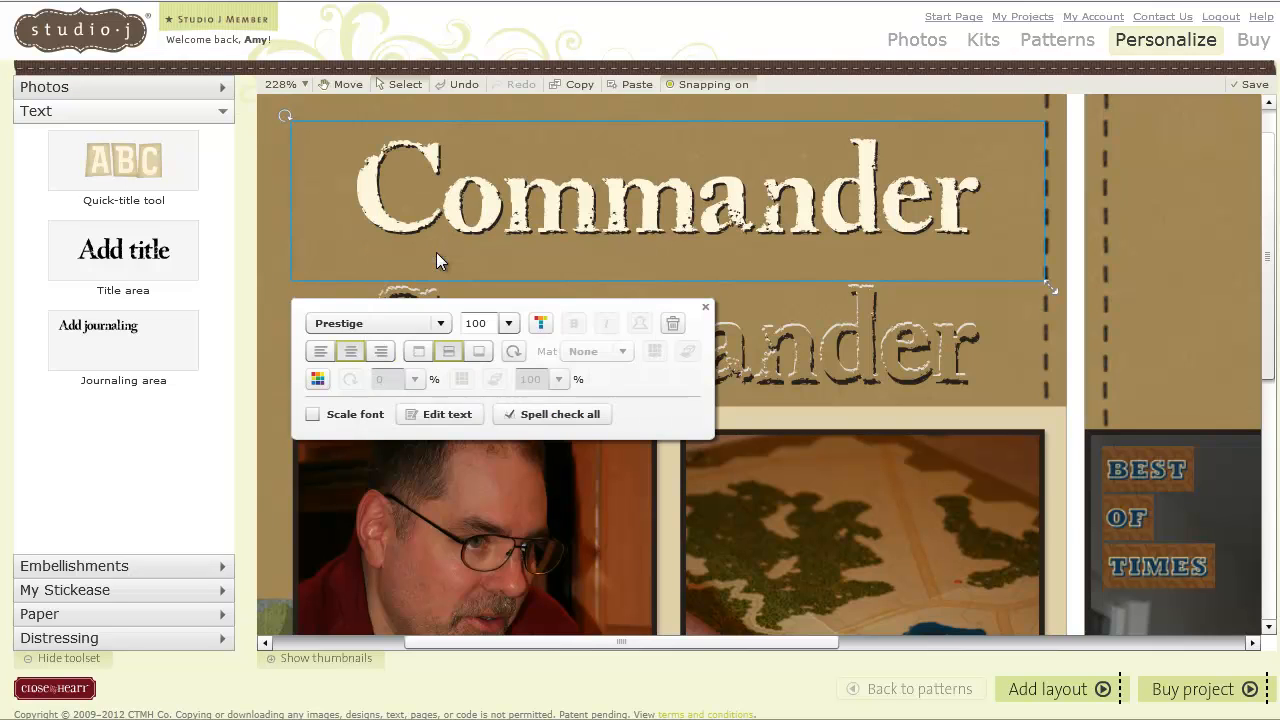
{"action": "right_click", "coordinate": [369, 203]}
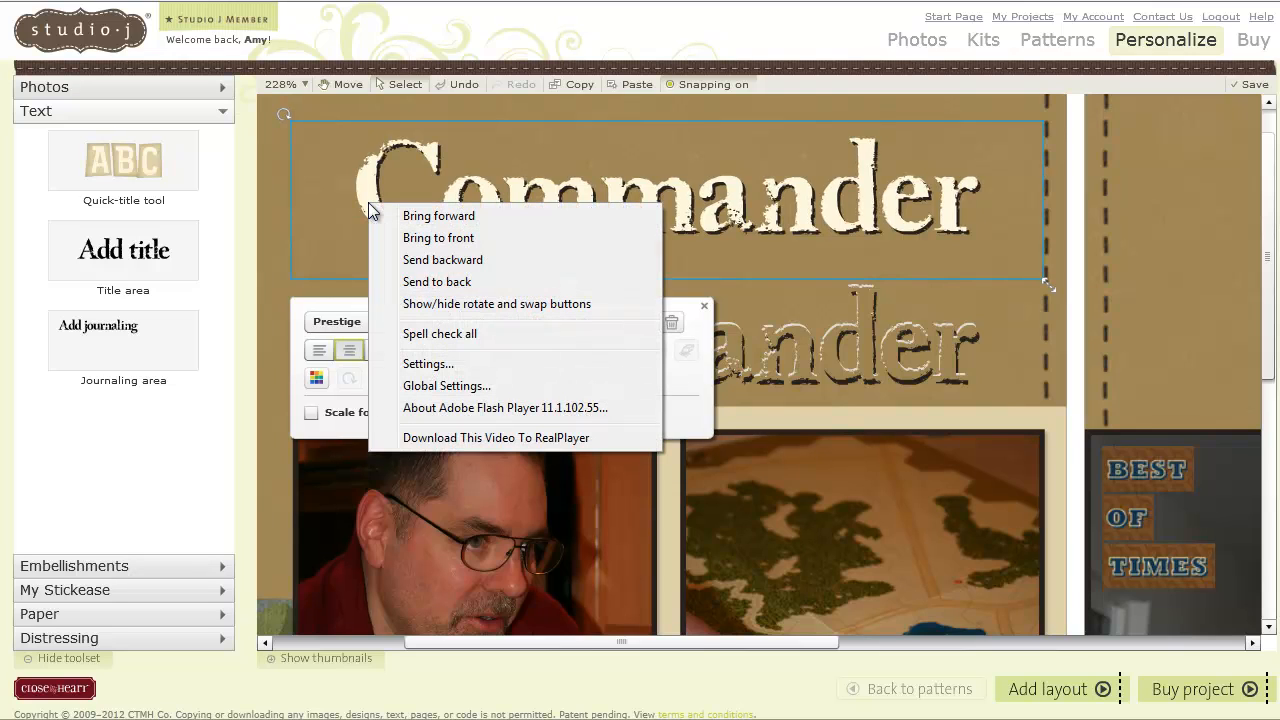
{"action": "left_click", "coordinate": [436, 281]}
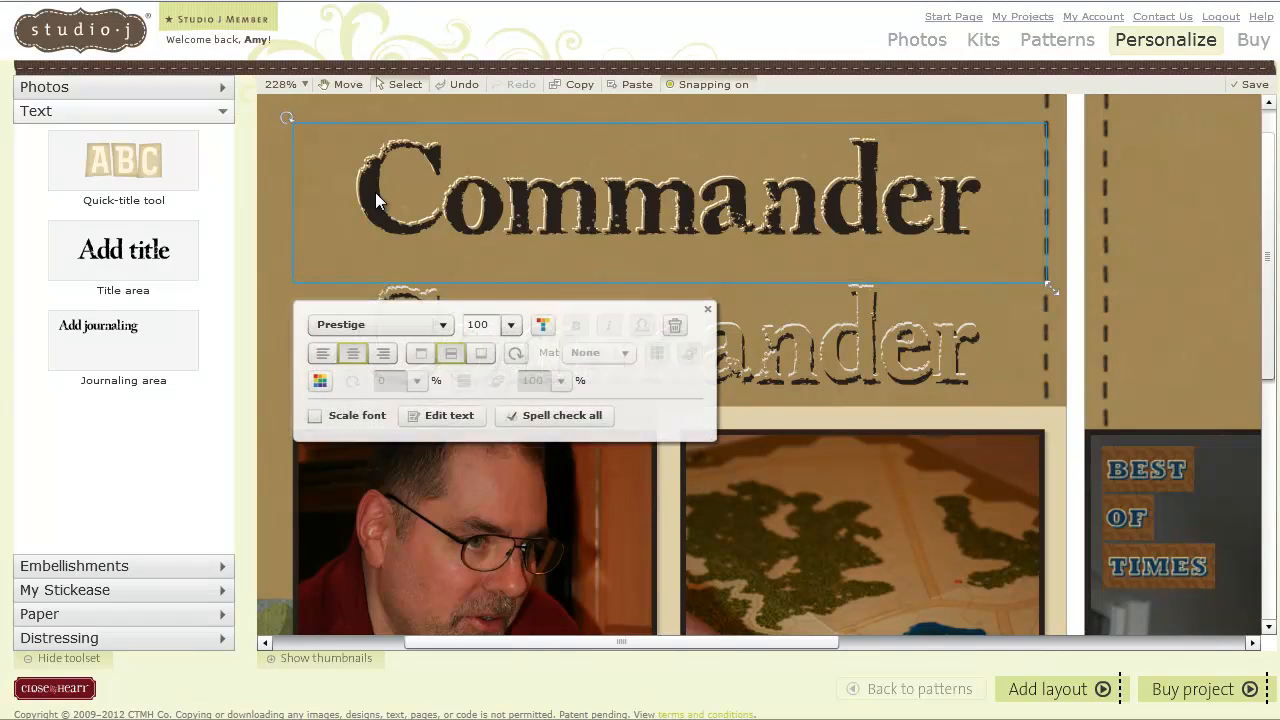
{"action": "right_click", "coordinate": [376, 193]}
{"action": "left_click", "coordinate": [459, 270]}
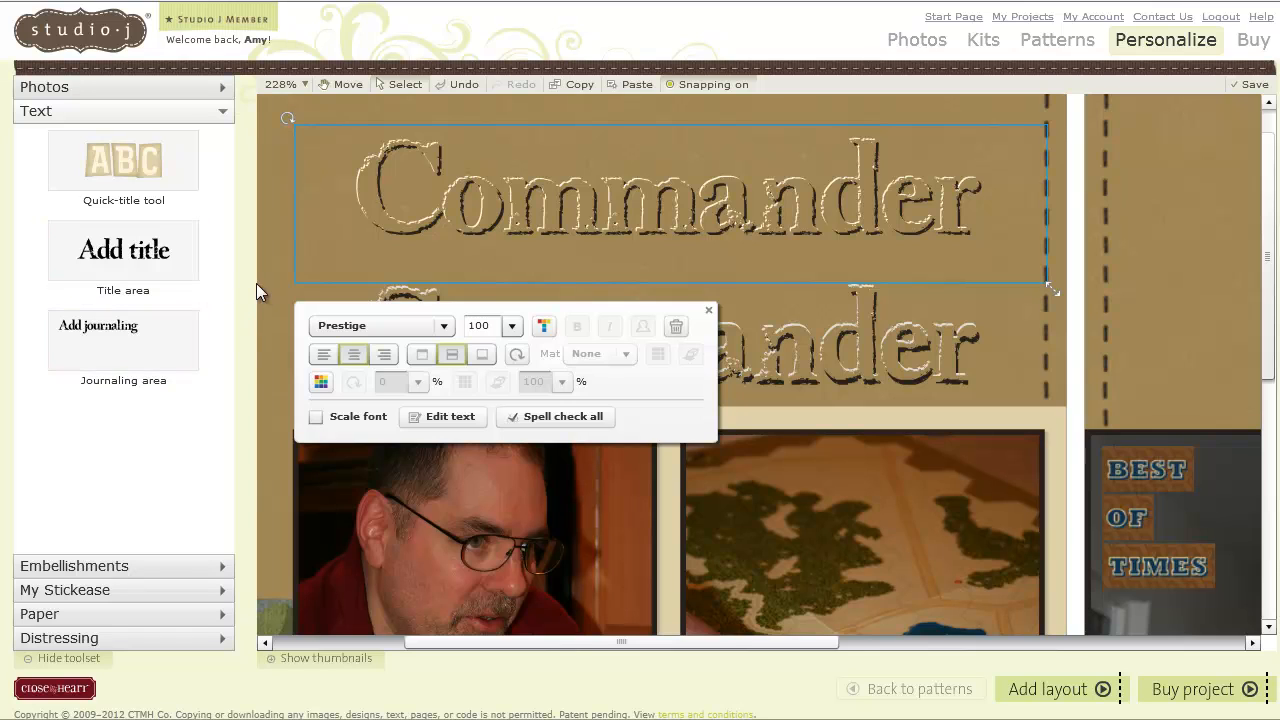
- Open the "2011 - 8 Copy" layout and examine the layered text of its "Fun in the Sun!" and "Hawaii 2011" titles up close
{"action": "left_click", "coordinate": [1080, 354]}
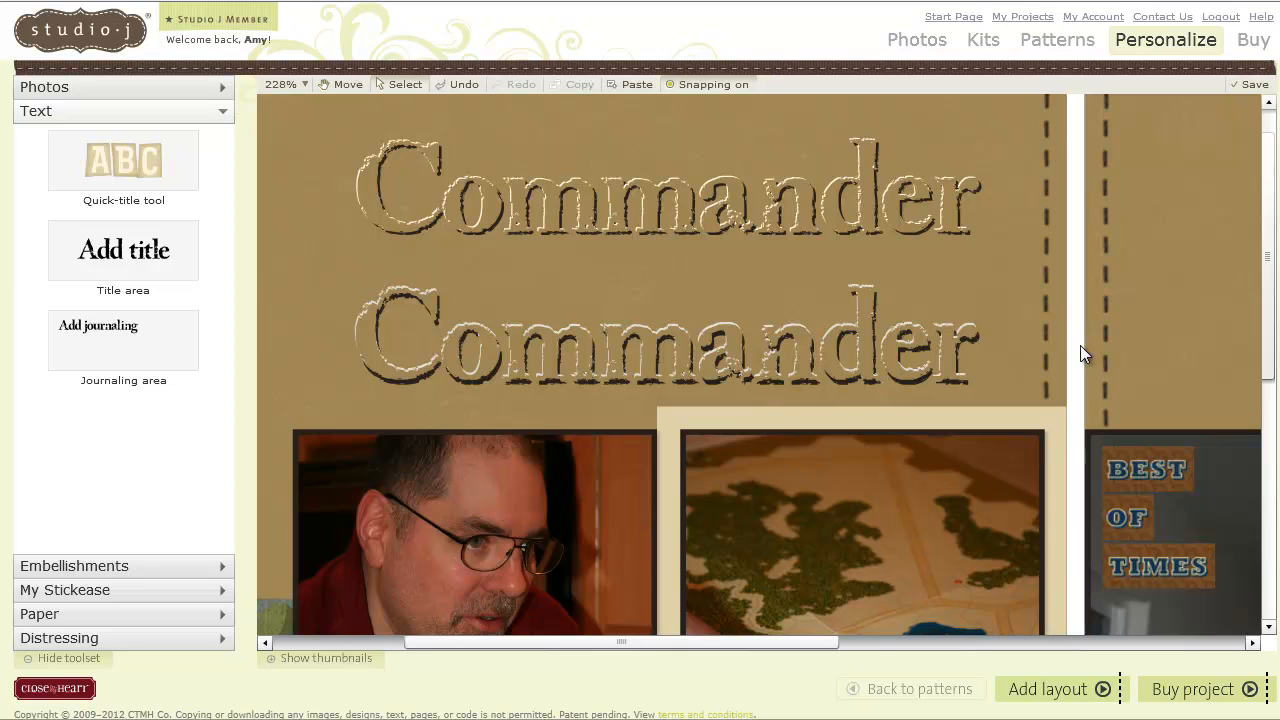
{"action": "left_click", "coordinate": [320, 657]}
{"action": "left_click", "coordinate": [447, 608]}
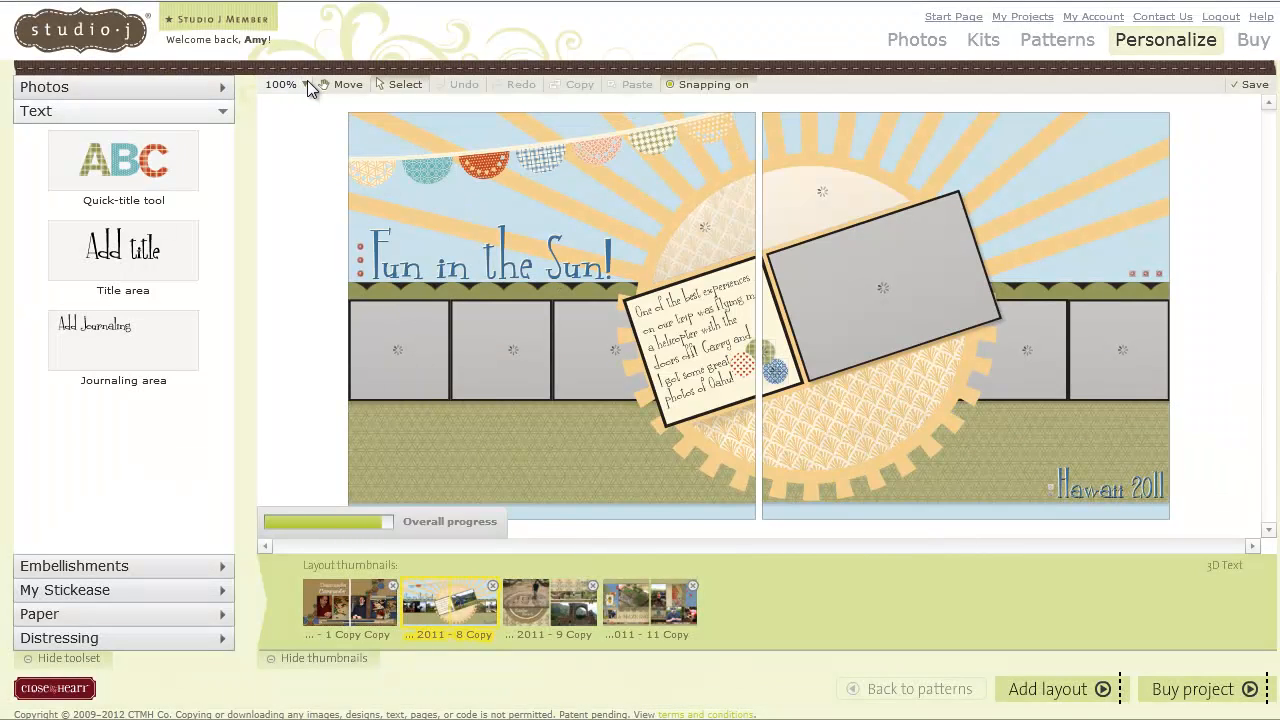
{"action": "left_click", "coordinate": [306, 84]}
{"action": "left_click_drag", "start_coordinate": [321, 107], "coordinate": [322, 60]}
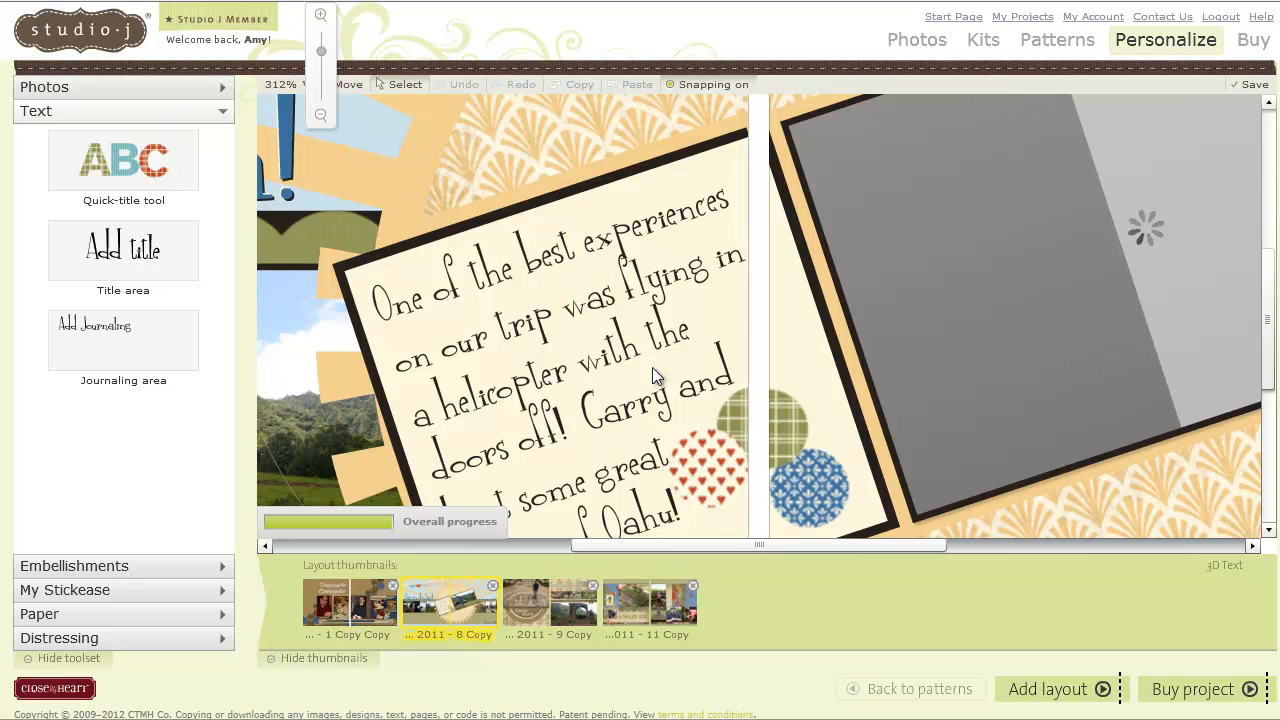
{"action": "left_click_drag", "start_coordinate": [657, 546], "coordinate": [351, 547]}
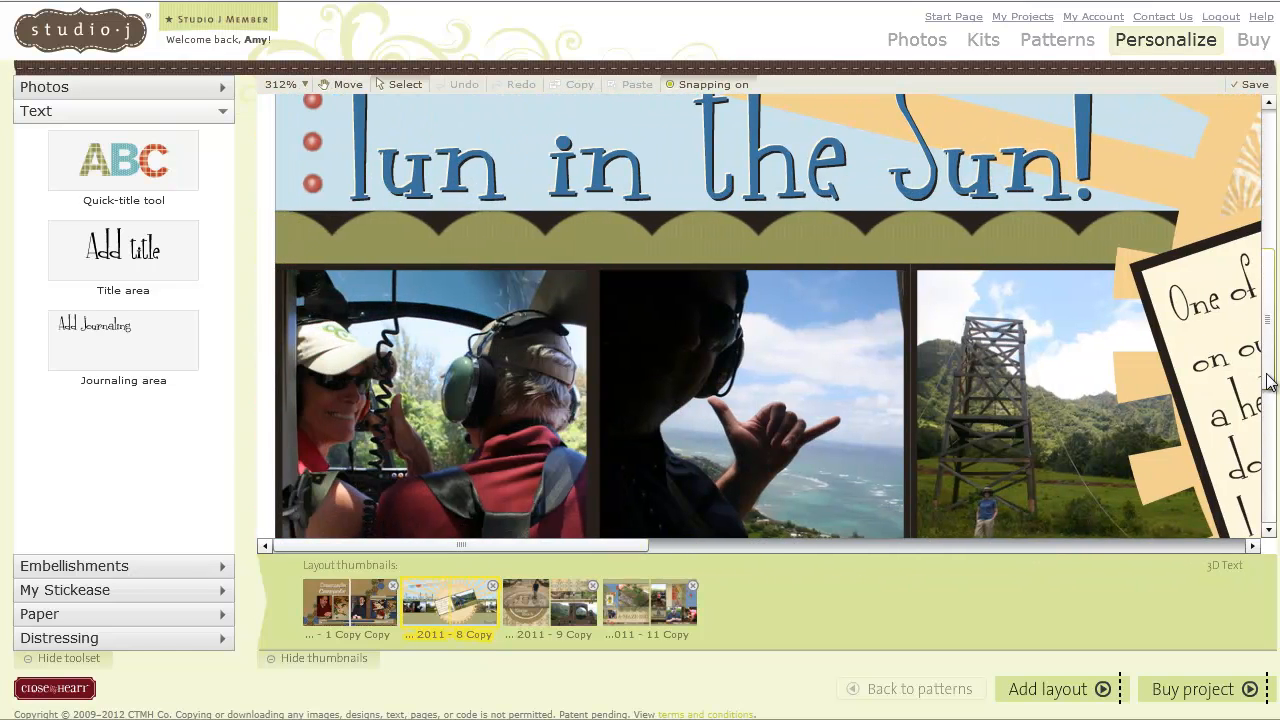
{"action": "left_click_drag", "start_coordinate": [1266, 372], "coordinate": [1266, 331]}
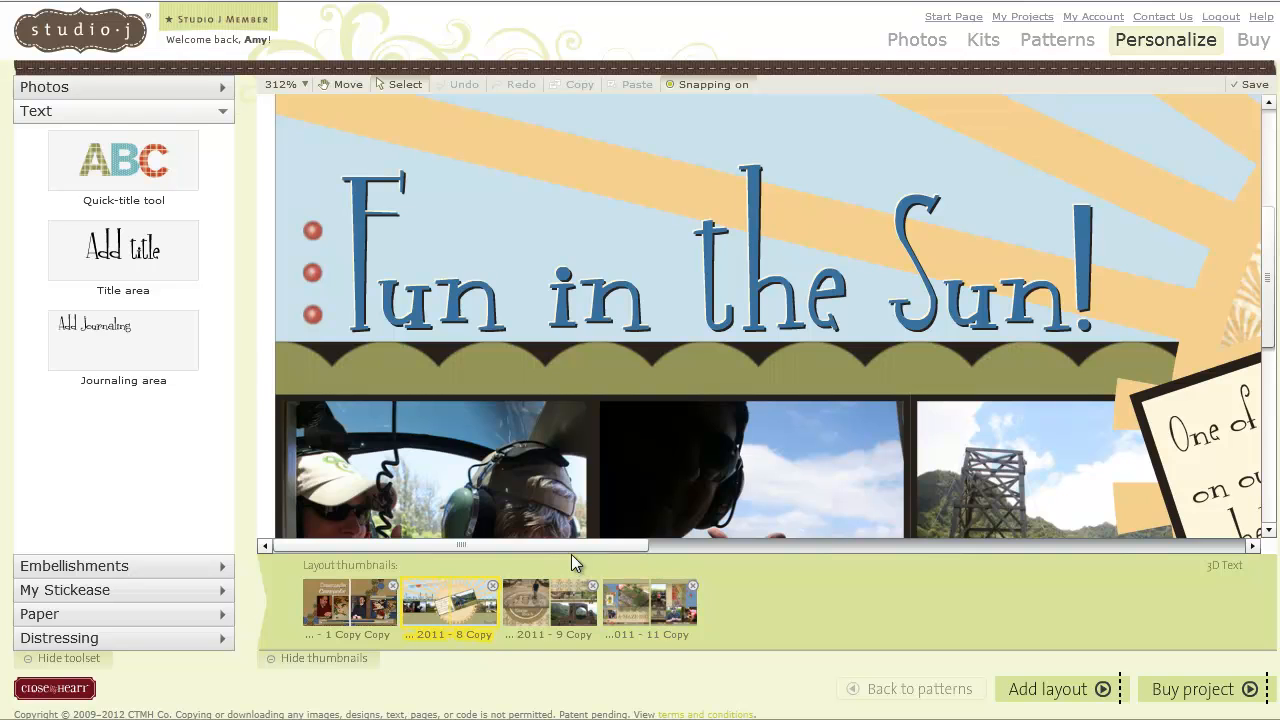
{"action": "left_click_drag", "start_coordinate": [571, 546], "coordinate": [1187, 565]}
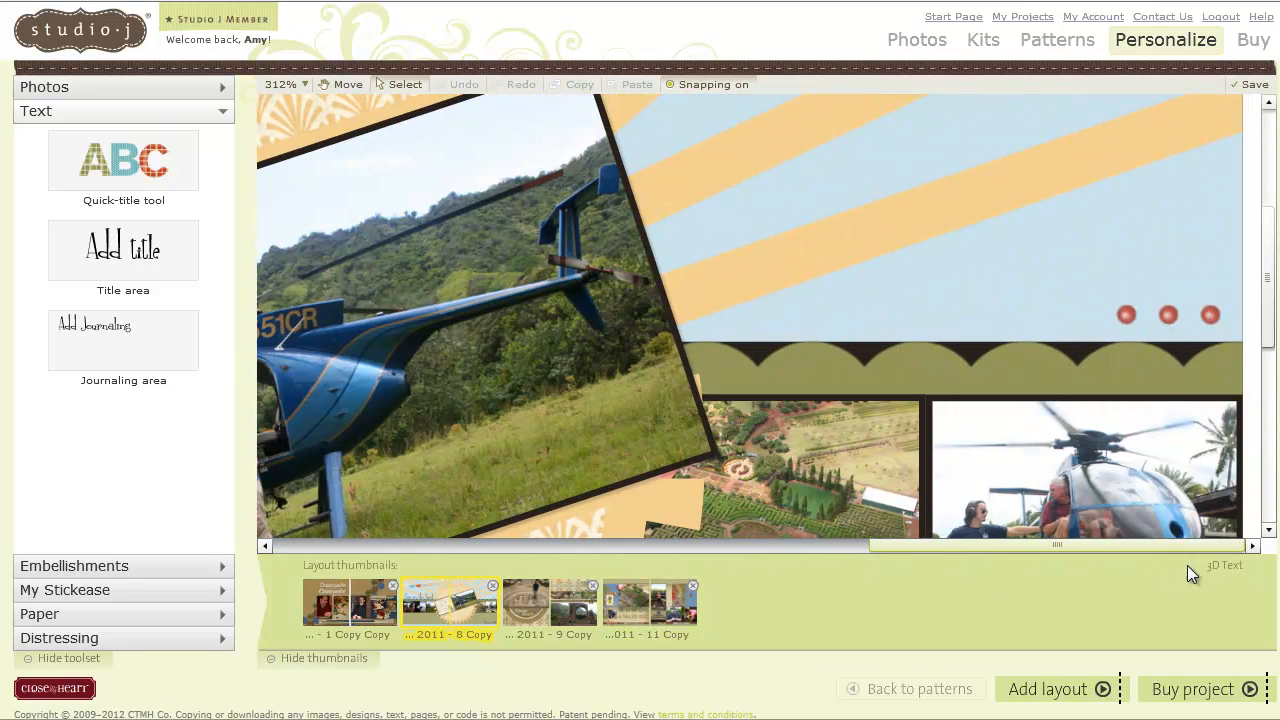
{"action": "left_click_drag", "start_coordinate": [1272, 308], "coordinate": [1271, 491]}
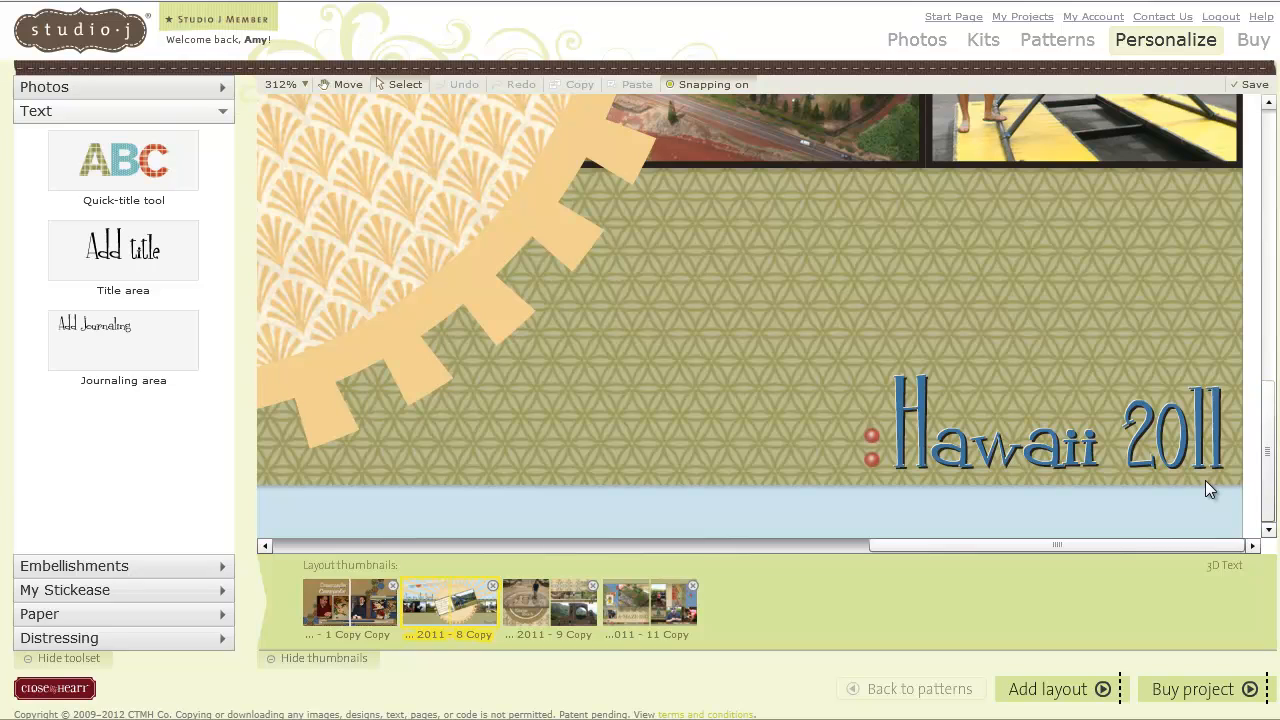
- Open the "2011 - 9 Copy" layout and examine the raised effect of its "Kualoa Ranch" title up close
{"action": "left_click", "coordinate": [565, 588]}
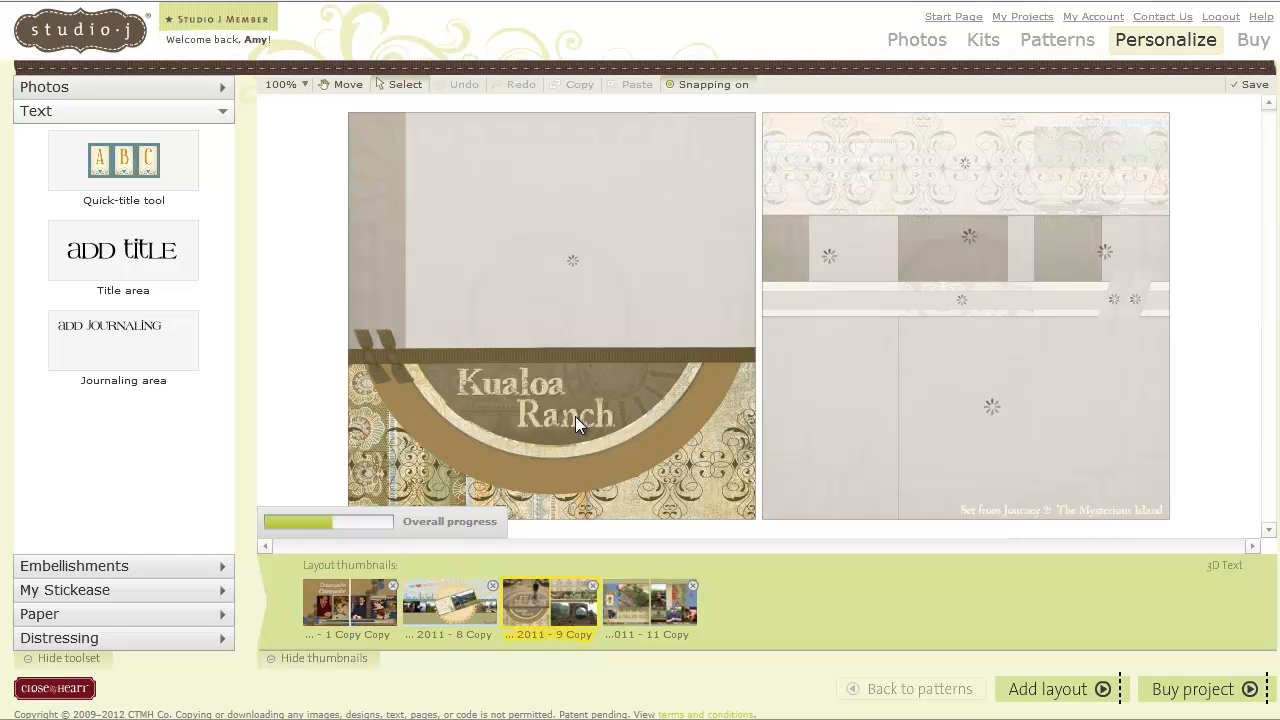
{"action": "left_click", "coordinate": [306, 85]}
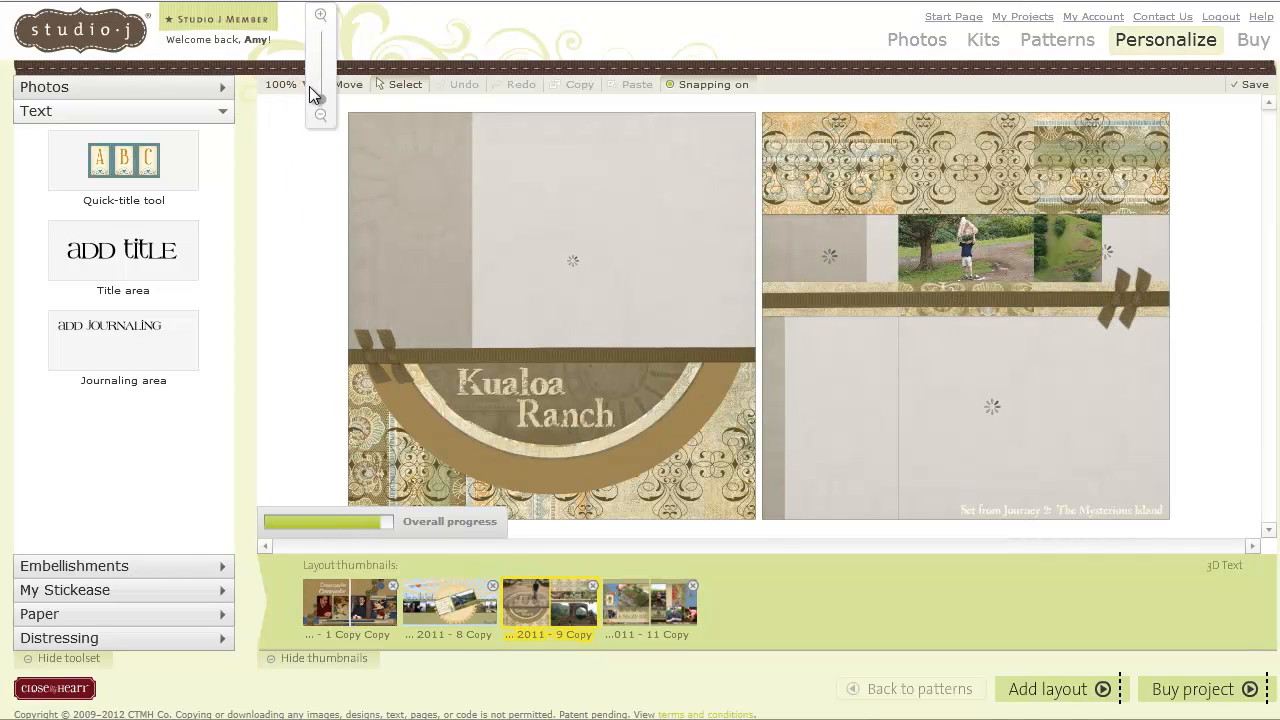
{"action": "left_click_drag", "start_coordinate": [319, 88], "coordinate": [320, 56]}
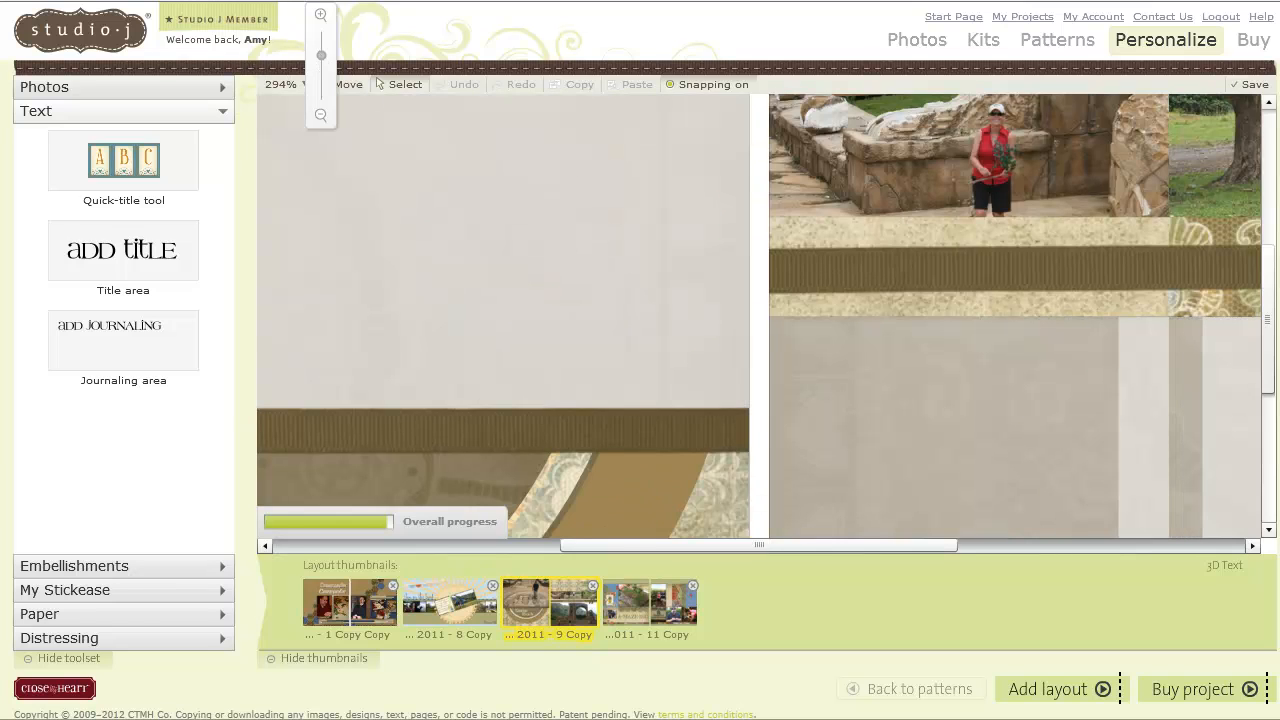
{"action": "left_click_drag", "start_coordinate": [1267, 285], "coordinate": [1266, 449]}
{"action": "left_click_drag", "start_coordinate": [944, 551], "coordinate": [691, 540]}
{"action": "left_click_drag", "start_coordinate": [1266, 412], "coordinate": [1266, 353]}
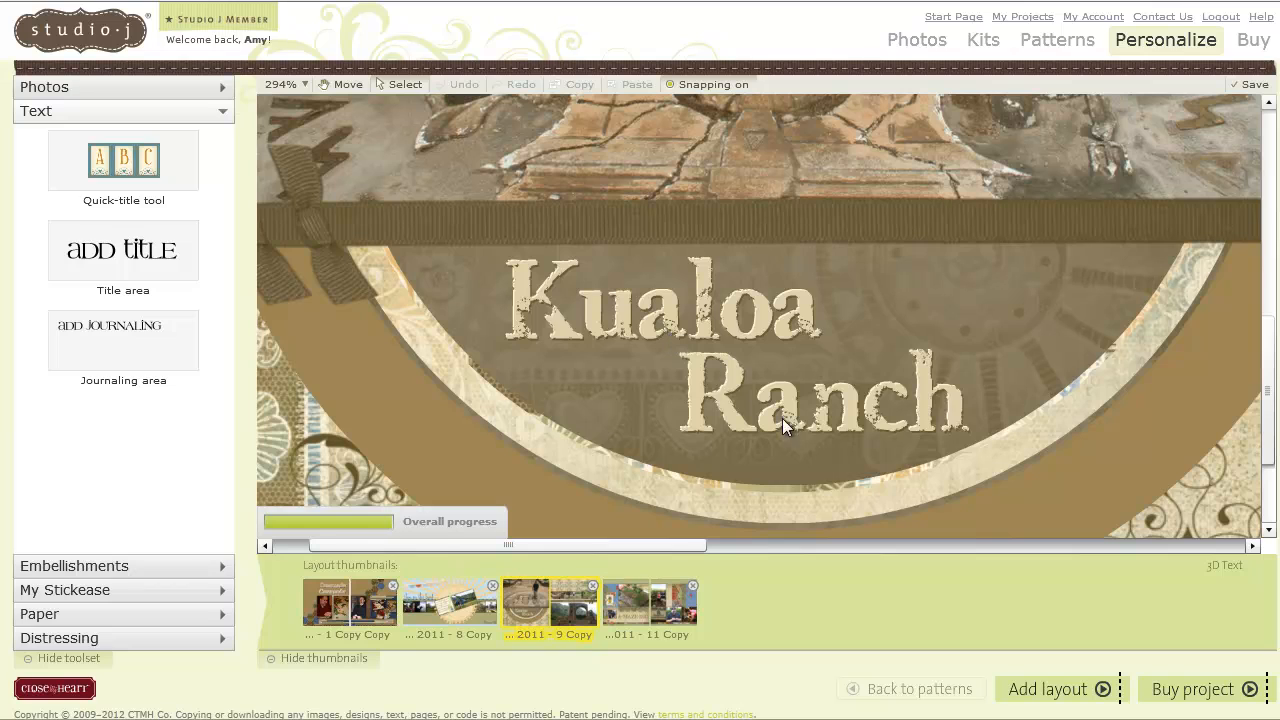
- Inspect the text settings of "Kualoa" and "Ranch", and browse the font color palette for "Ranch"
{"action": "left_click", "coordinate": [598, 325]}
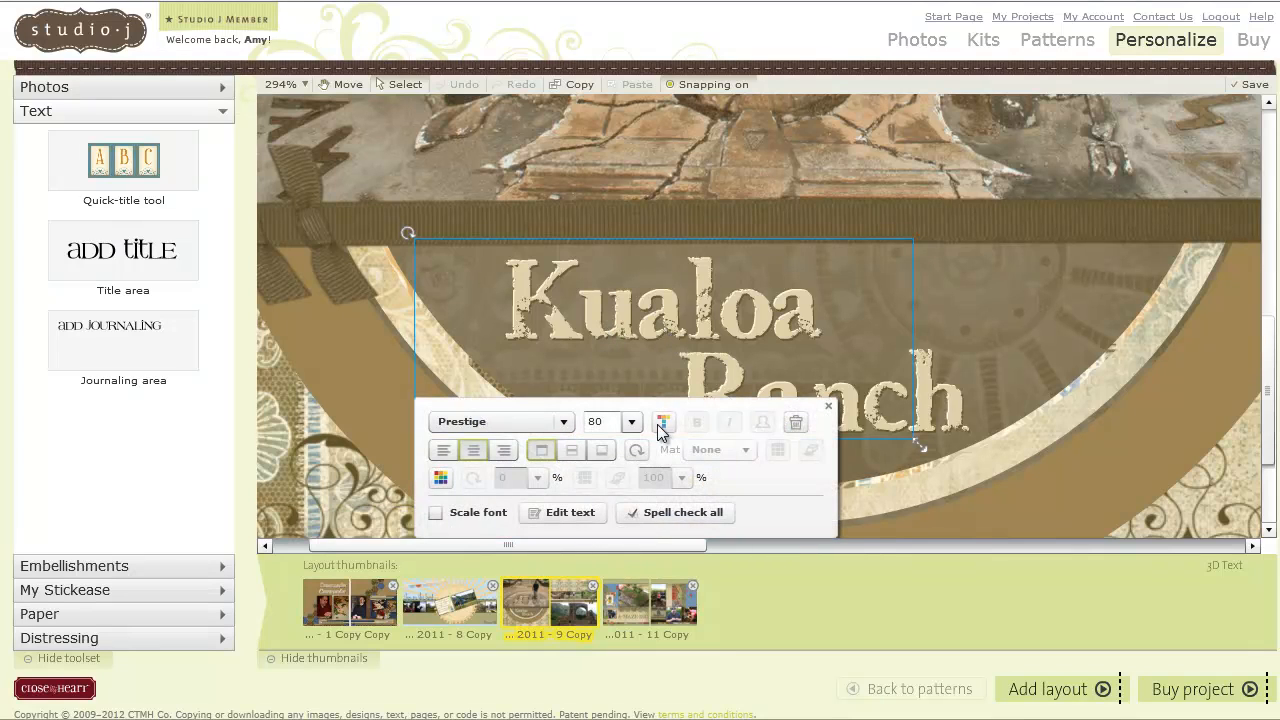
{"action": "left_click", "coordinate": [601, 337]}
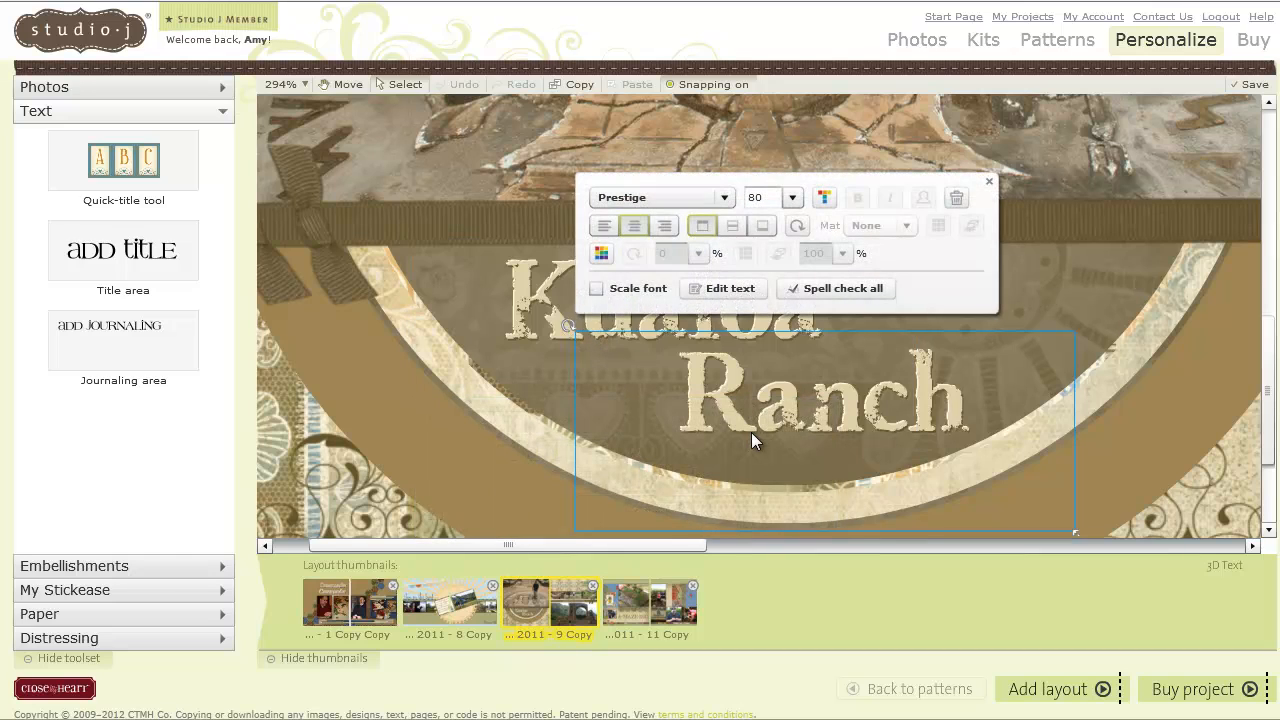
{"action": "left_click", "coordinate": [825, 194]}
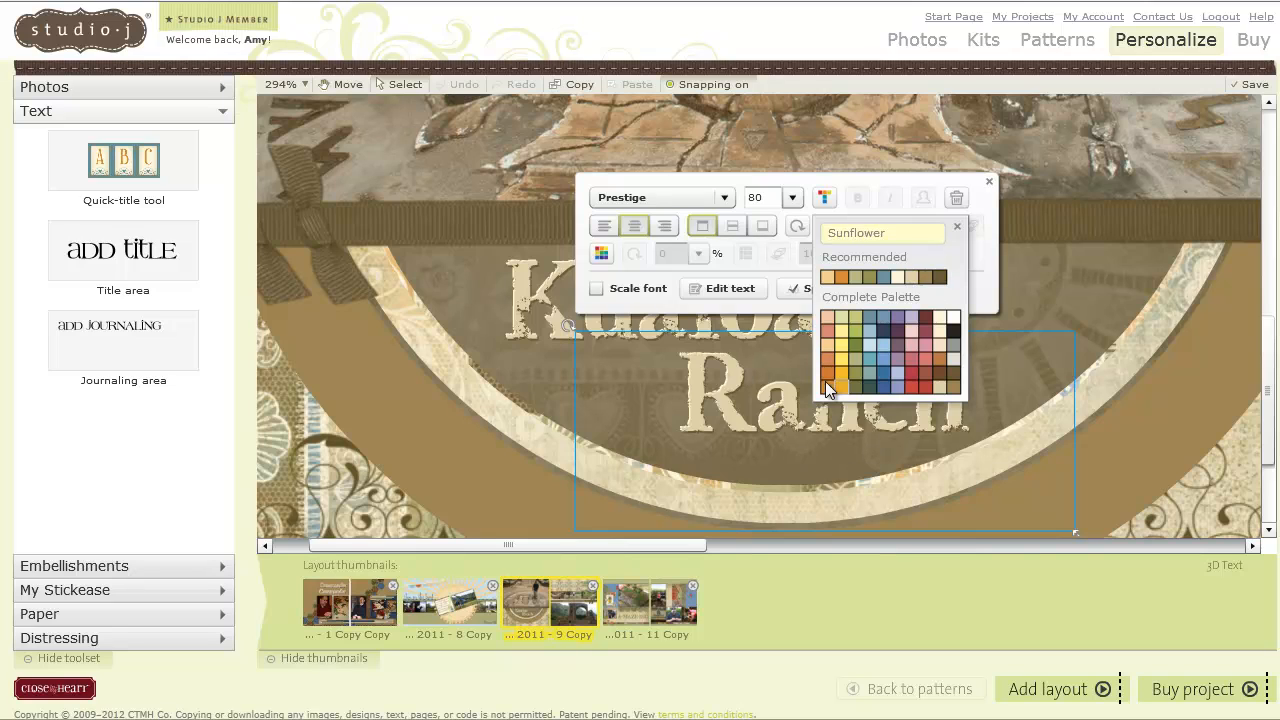
{"action": "left_click", "coordinate": [957, 227]}
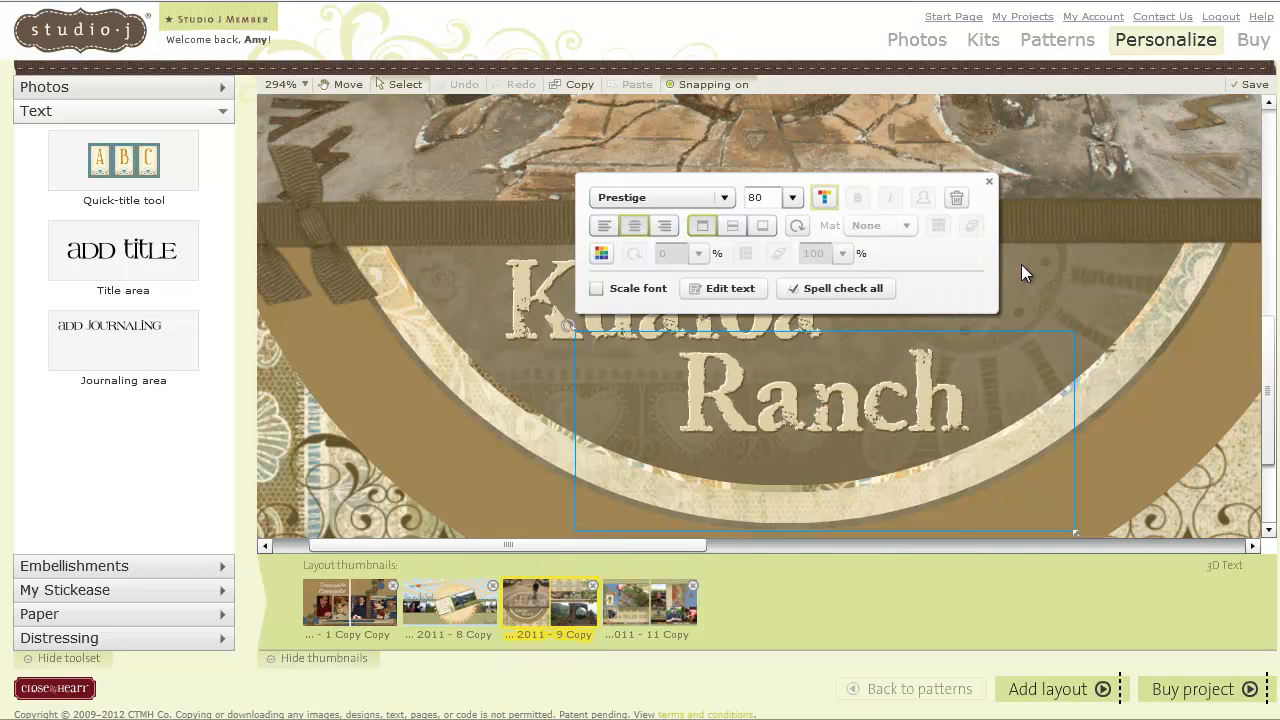
{"action": "left_click", "coordinate": [990, 183]}
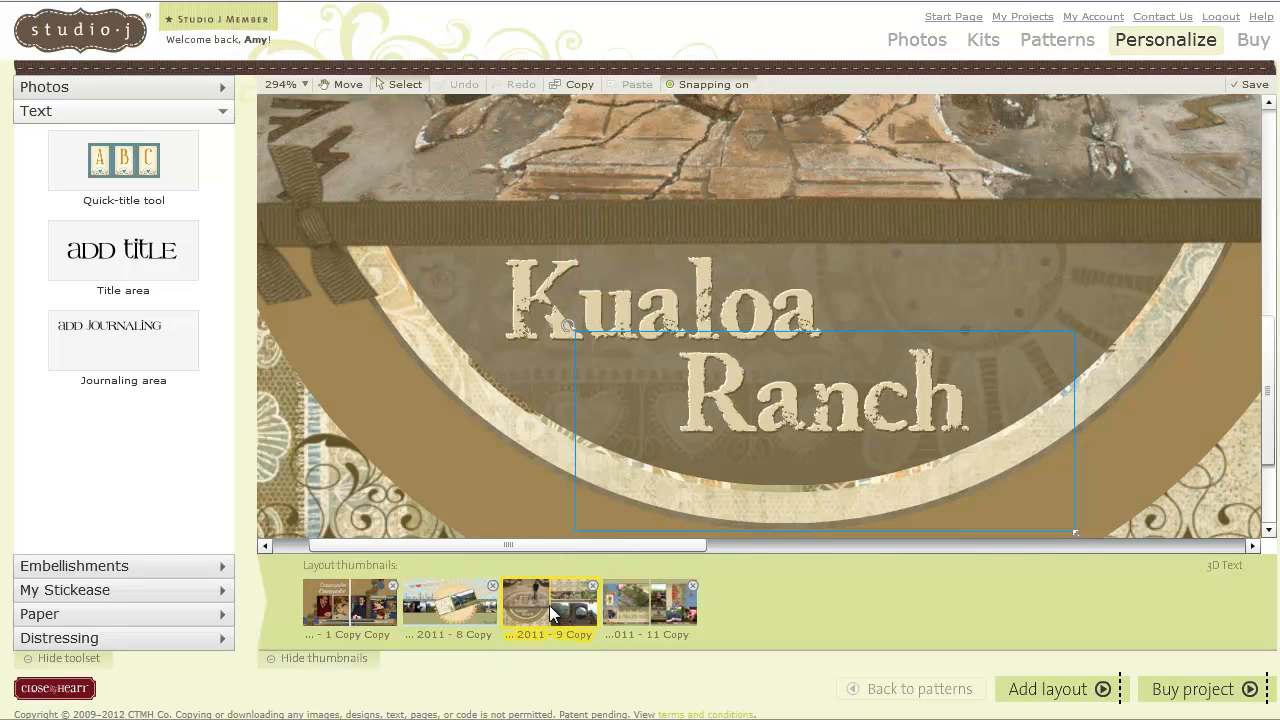
- Open the "2011 - 11 Copy" layout and examine the "A-MAZE-ING" title's layered lettering and text settings up close
{"action": "left_click", "coordinate": [629, 604]}
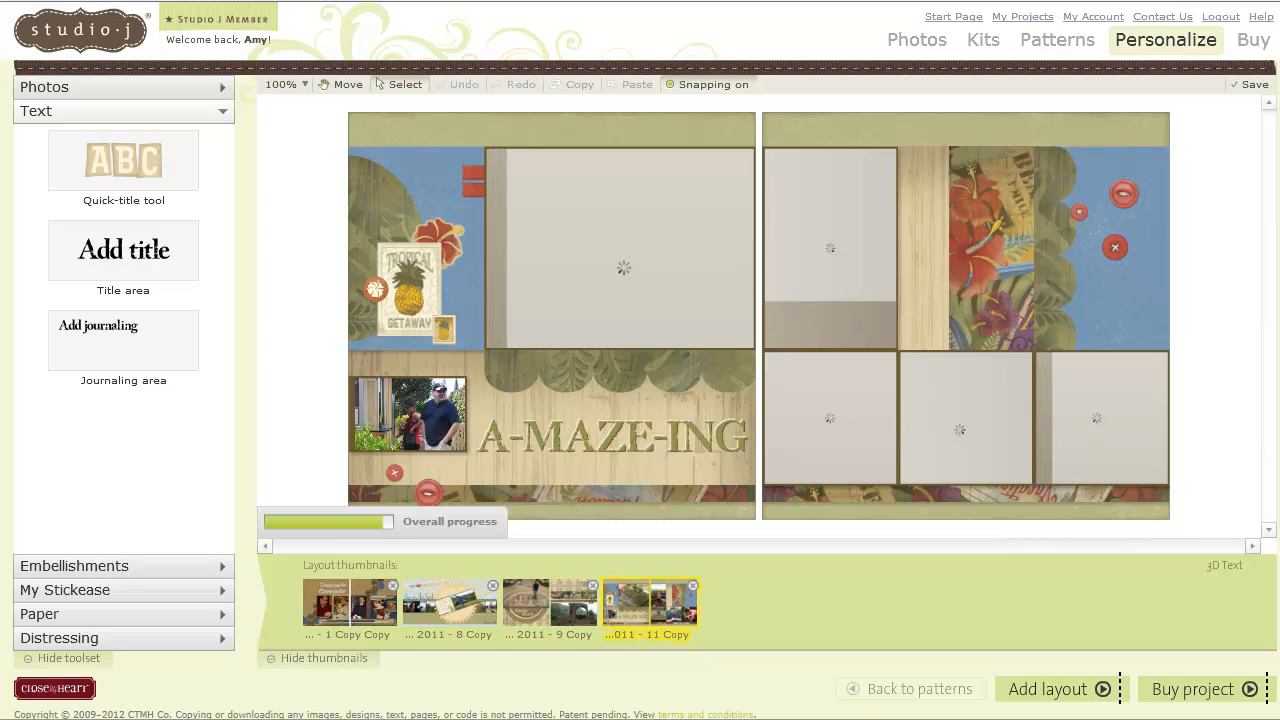
{"action": "left_click", "coordinate": [306, 84]}
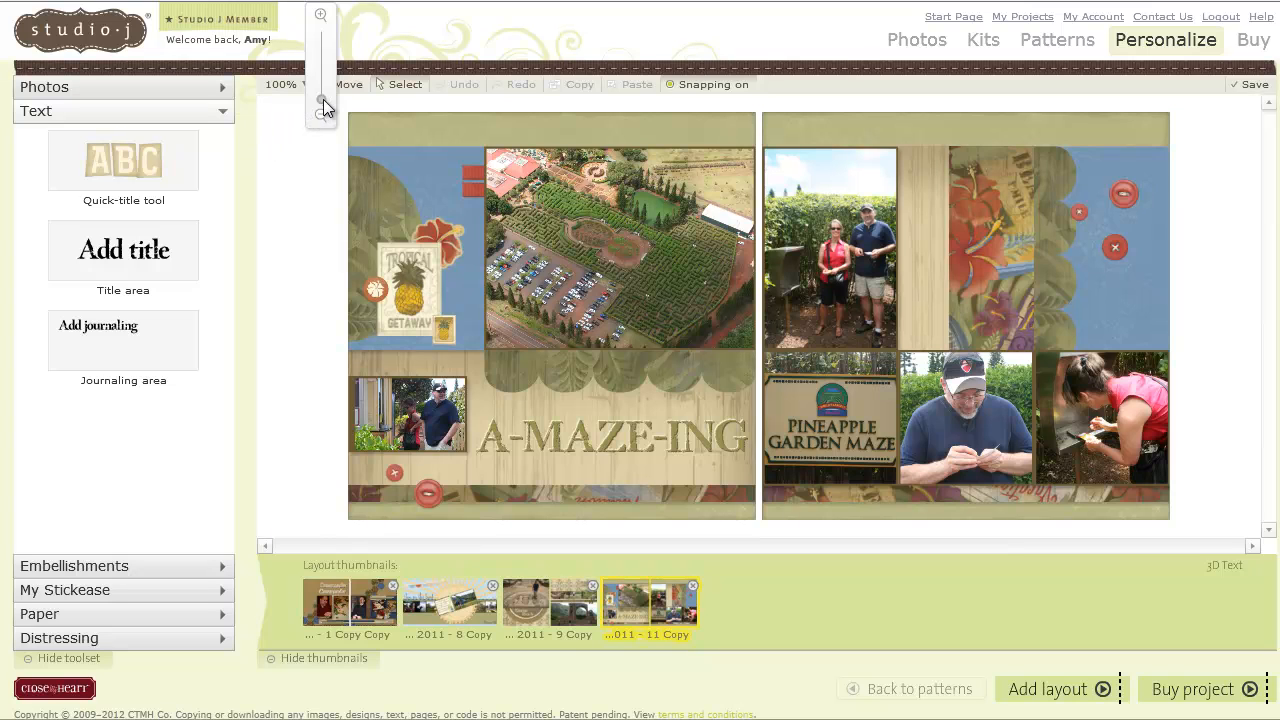
{"action": "left_click_drag", "start_coordinate": [323, 99], "coordinate": [322, 55]}
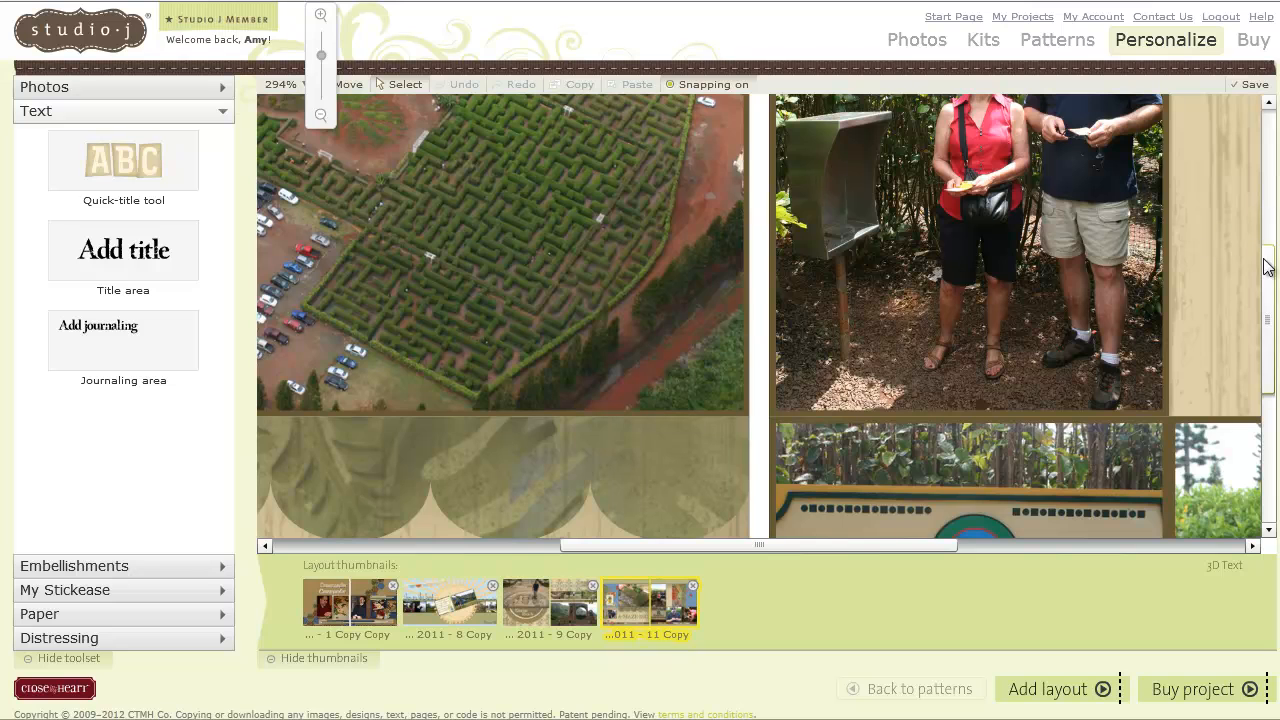
{"action": "left_click_drag", "start_coordinate": [1266, 265], "coordinate": [1266, 380]}
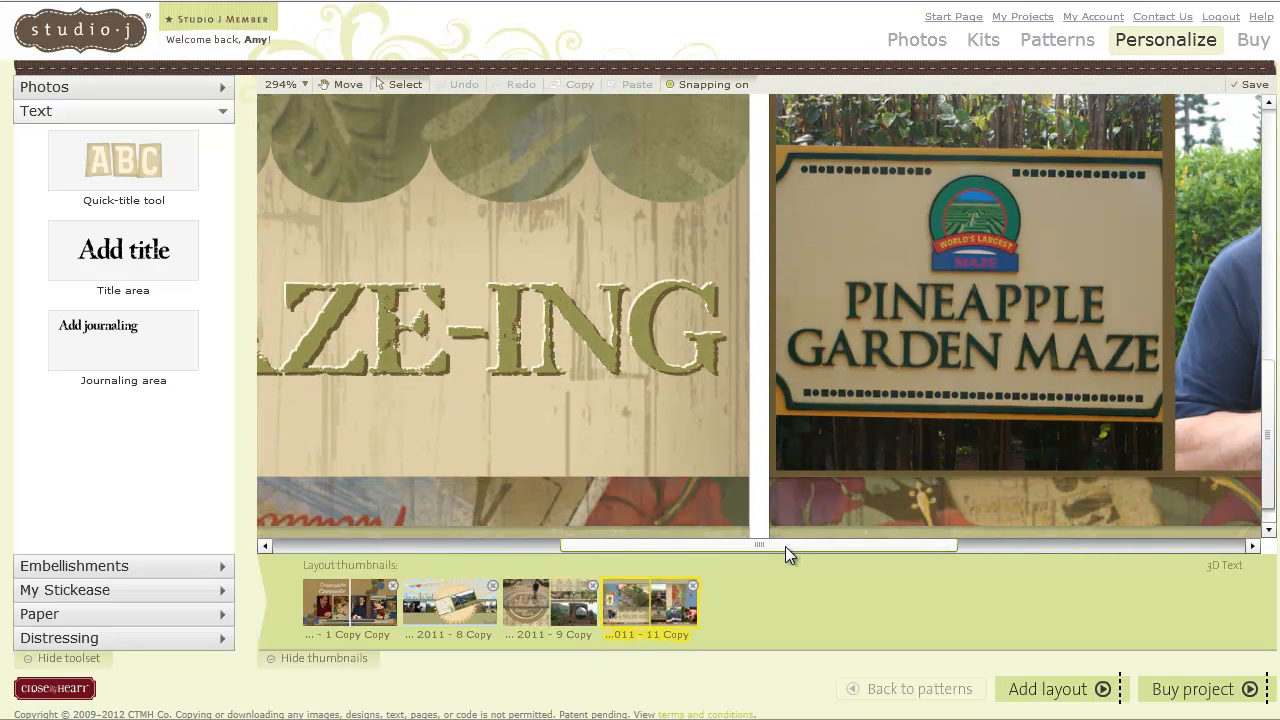
{"action": "left_click_drag", "start_coordinate": [785, 546], "coordinate": [636, 537]}
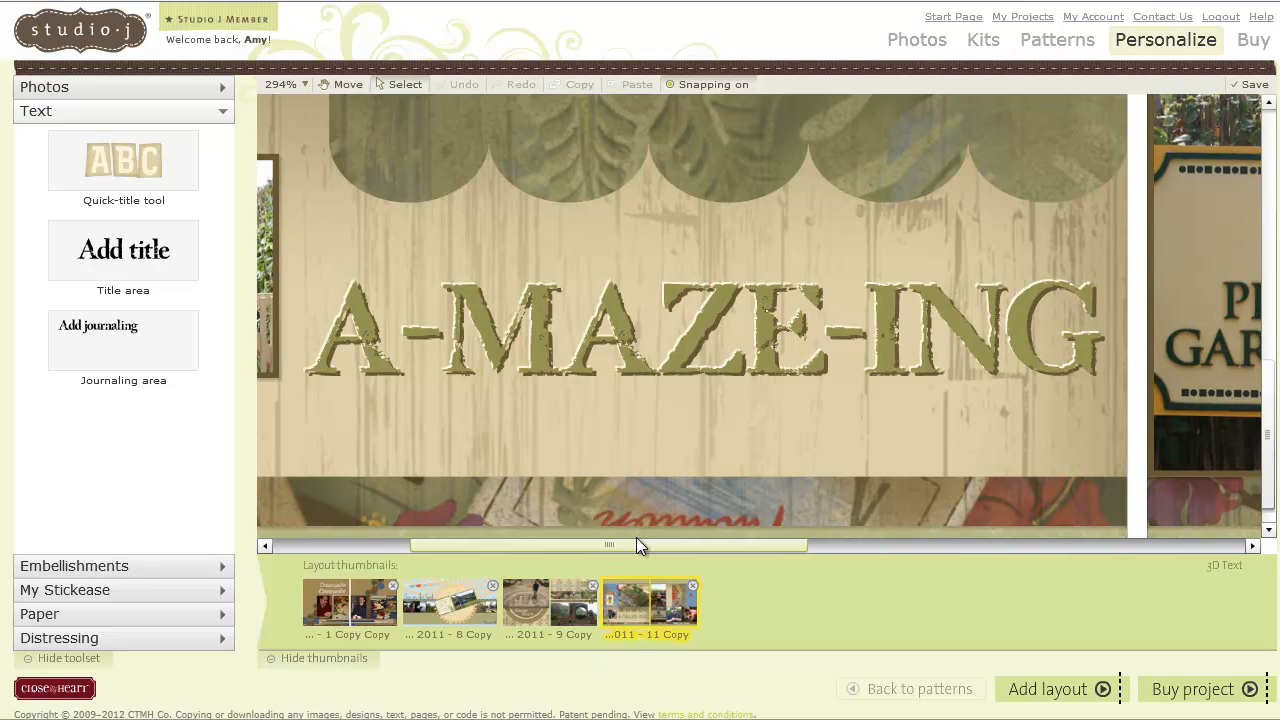
{"action": "left_click", "coordinate": [352, 333]}
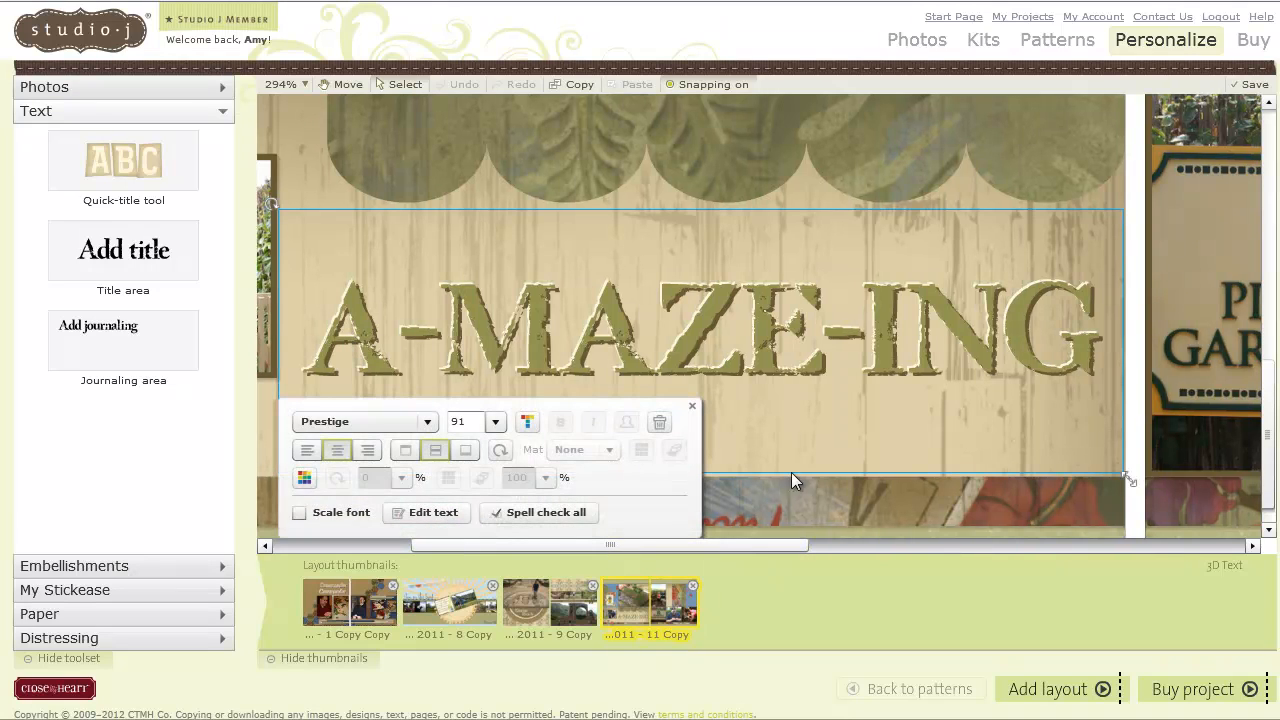
{"action": "left_click", "coordinate": [693, 409]}
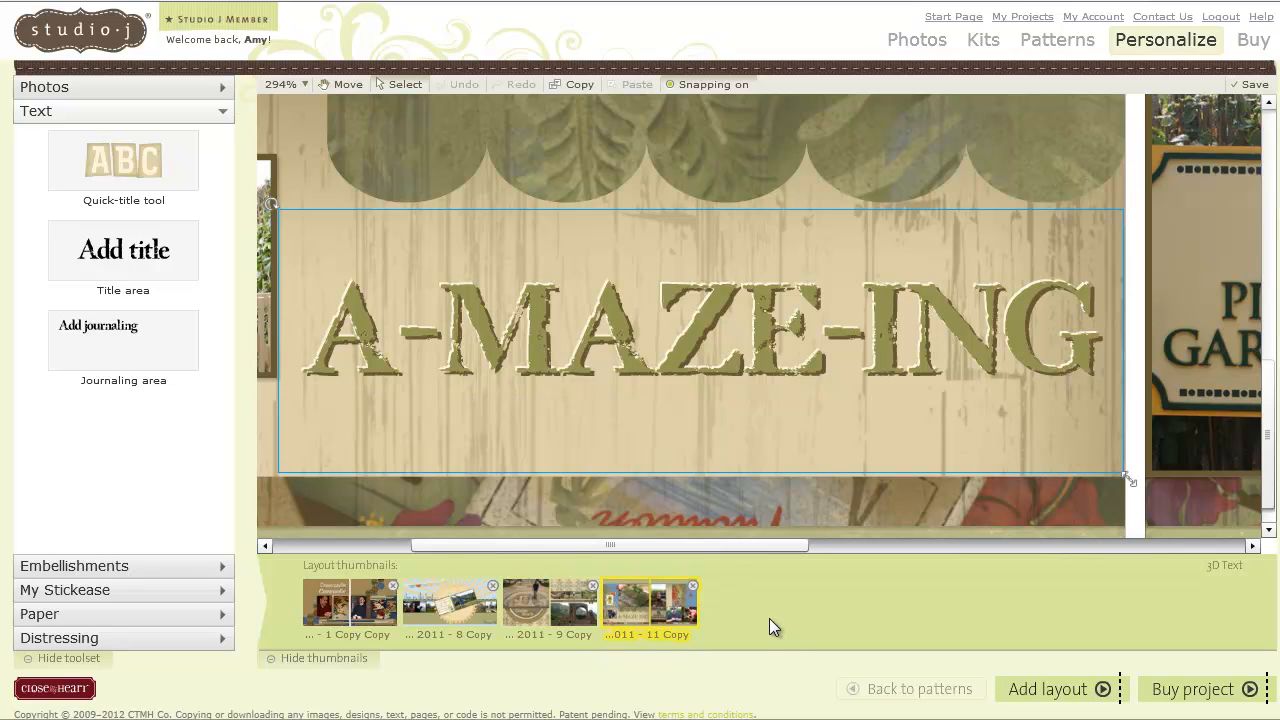